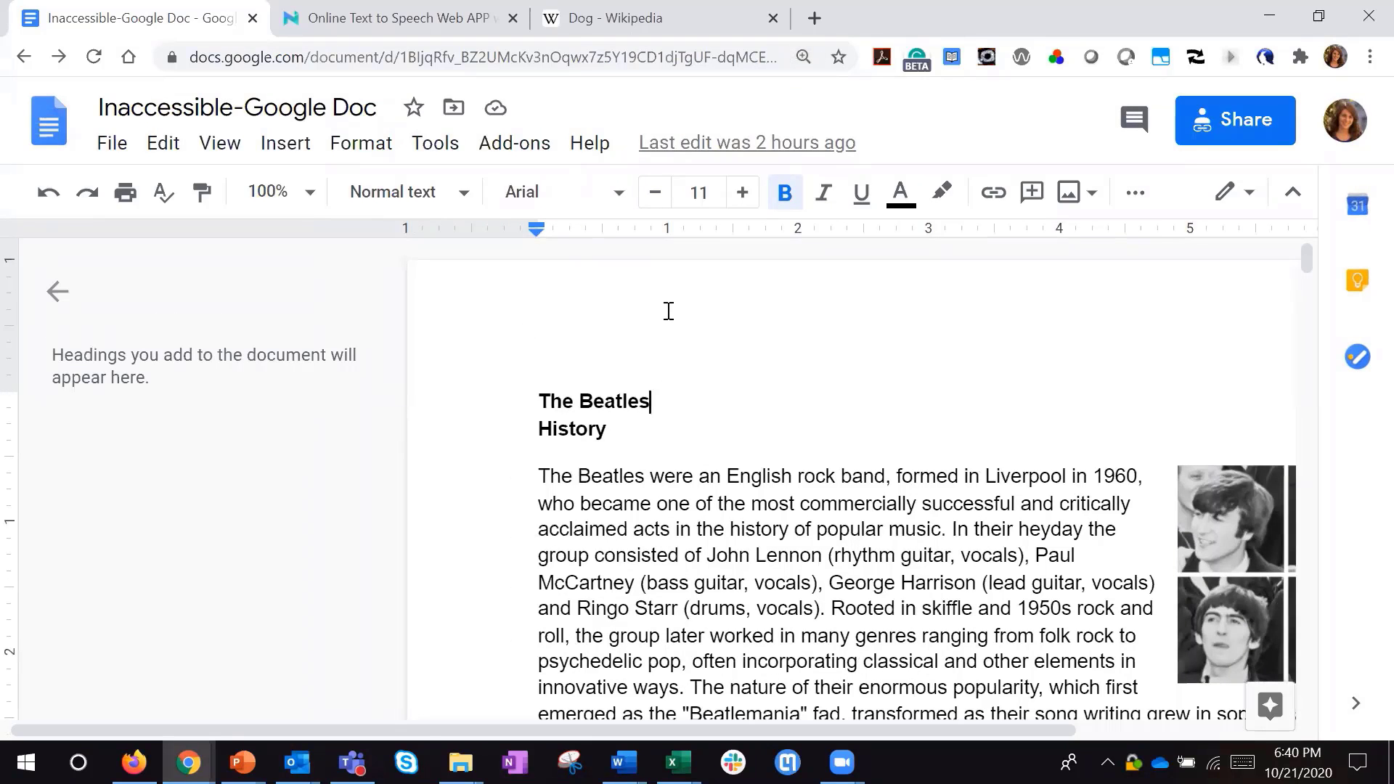
- Apply the Heading 1 style to the title line "The Beatles"
{"action": "left_click", "coordinate": [455, 209]}
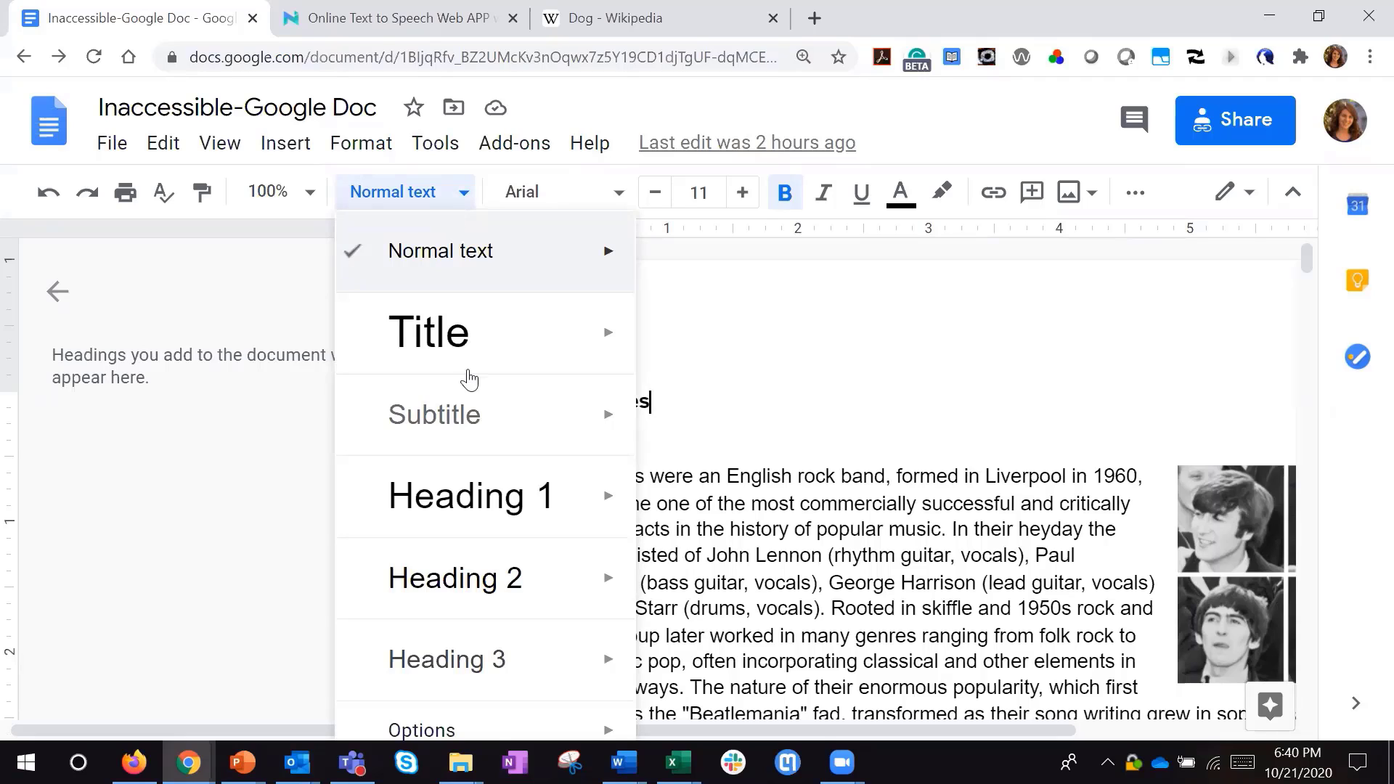
{"action": "mouse_move", "coordinate": [508, 529]}
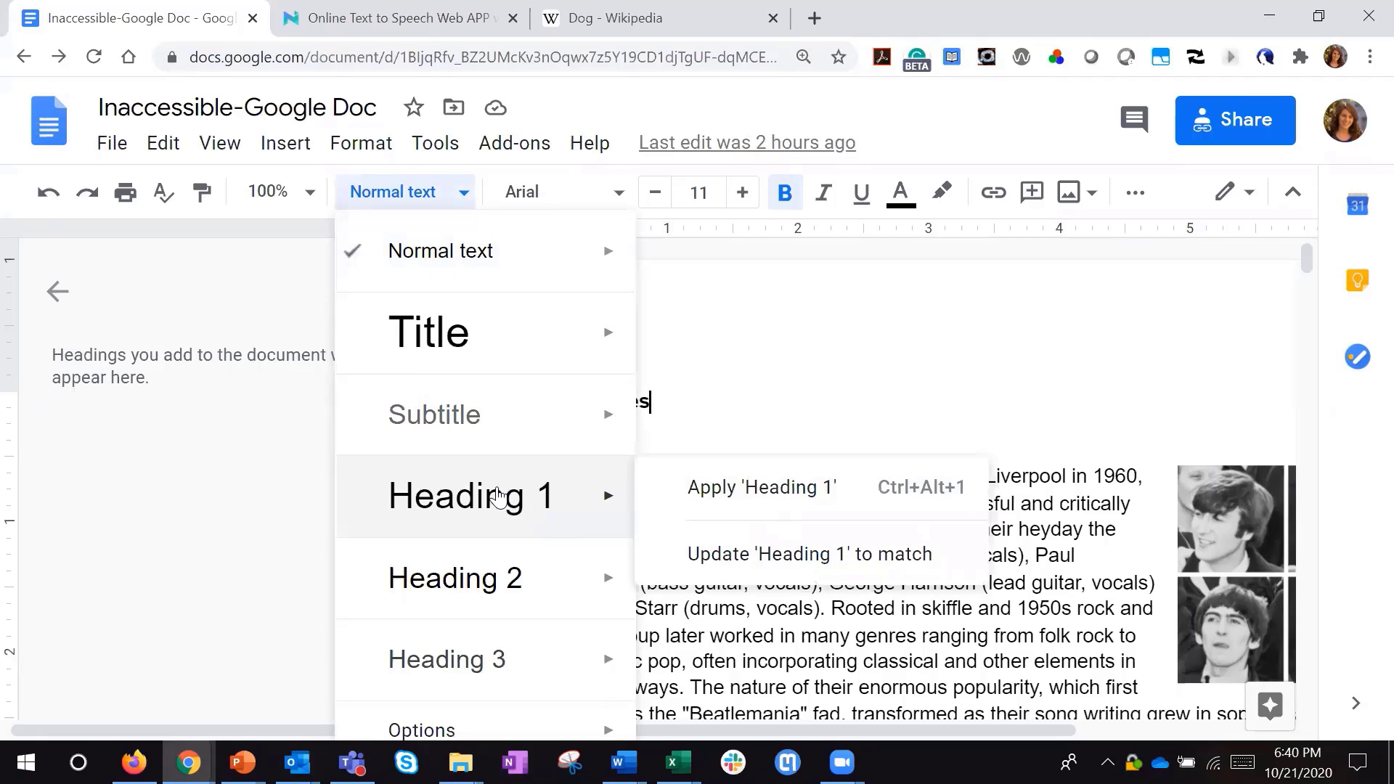
{"action": "left_click", "coordinate": [497, 496]}
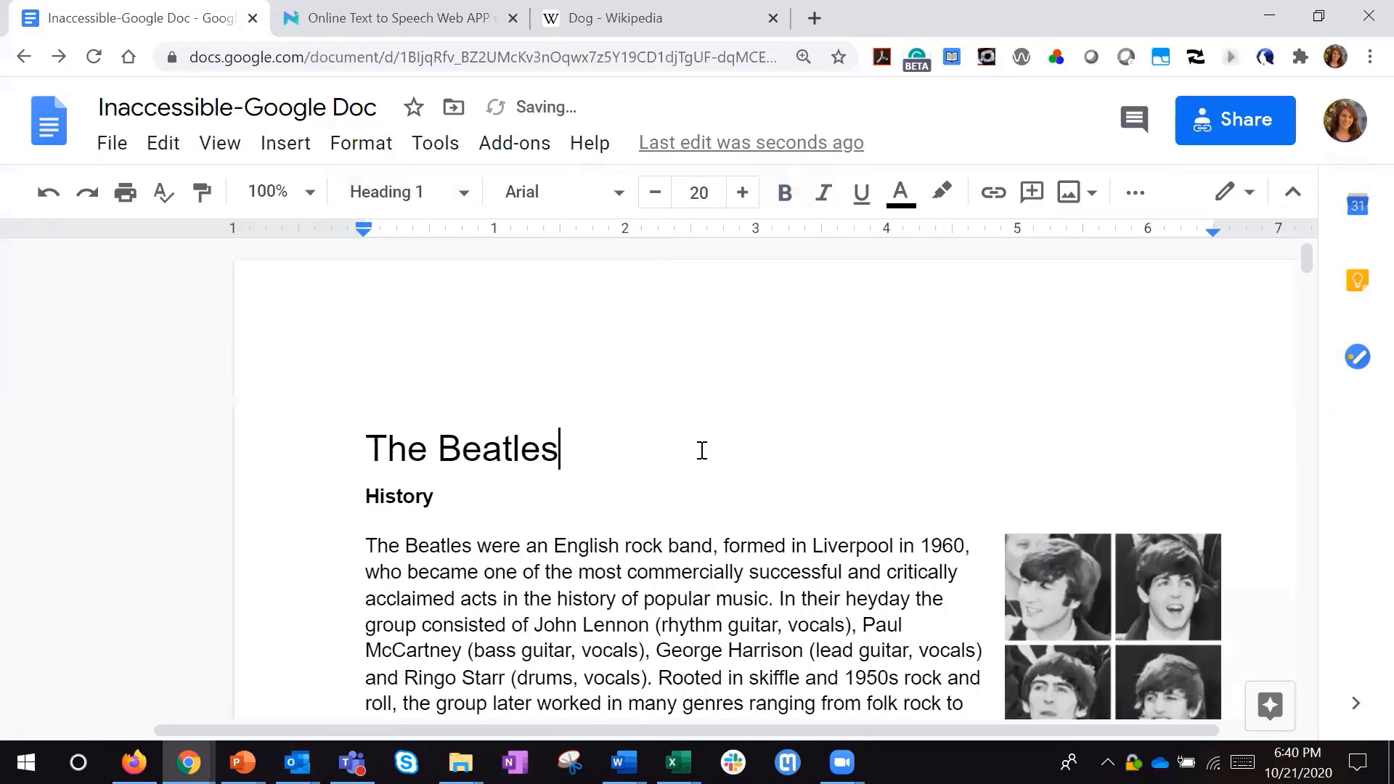
{"action": "key", "text": "ctrl+plus"}
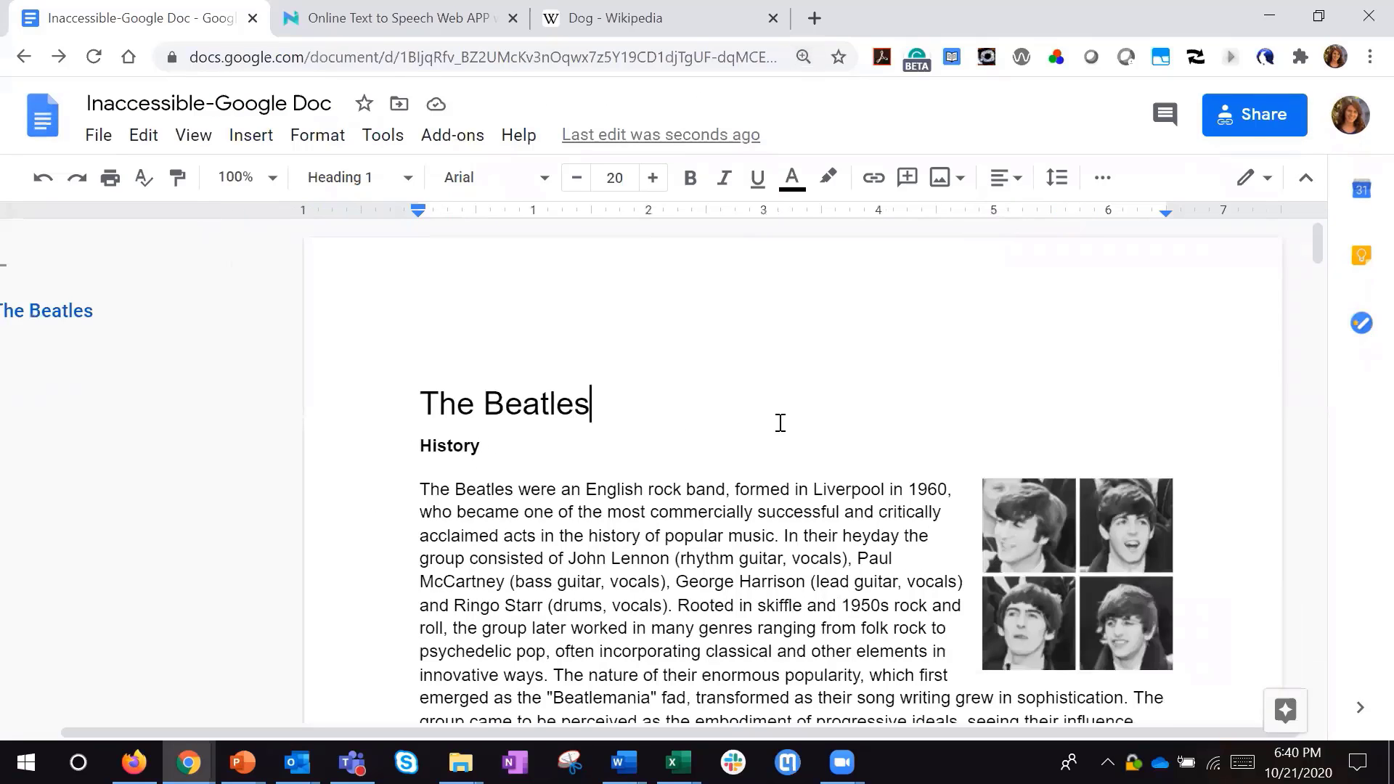
{"action": "key", "text": "ctrl+minus"}
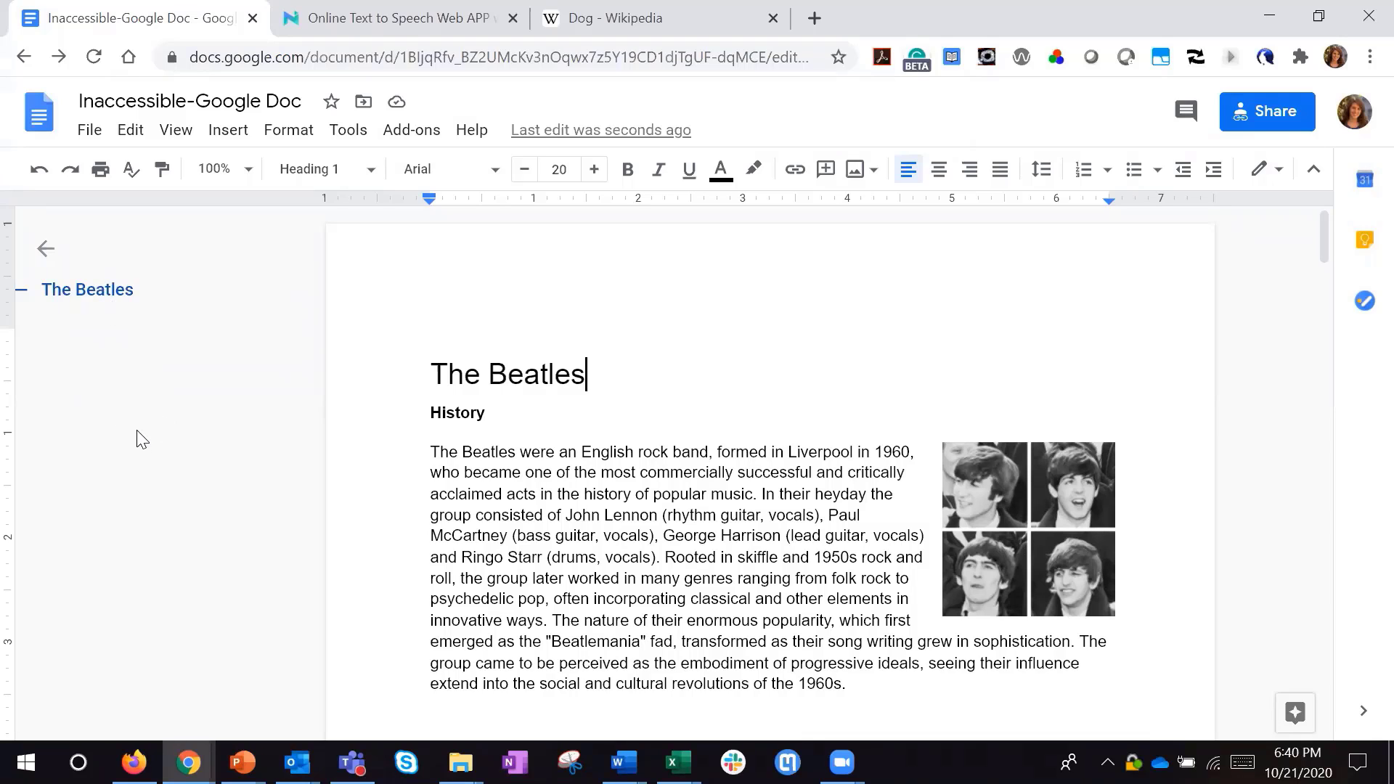
- Apply the Heading 2 style to the "History" line below the title
{"action": "left_click", "coordinate": [456, 411]}
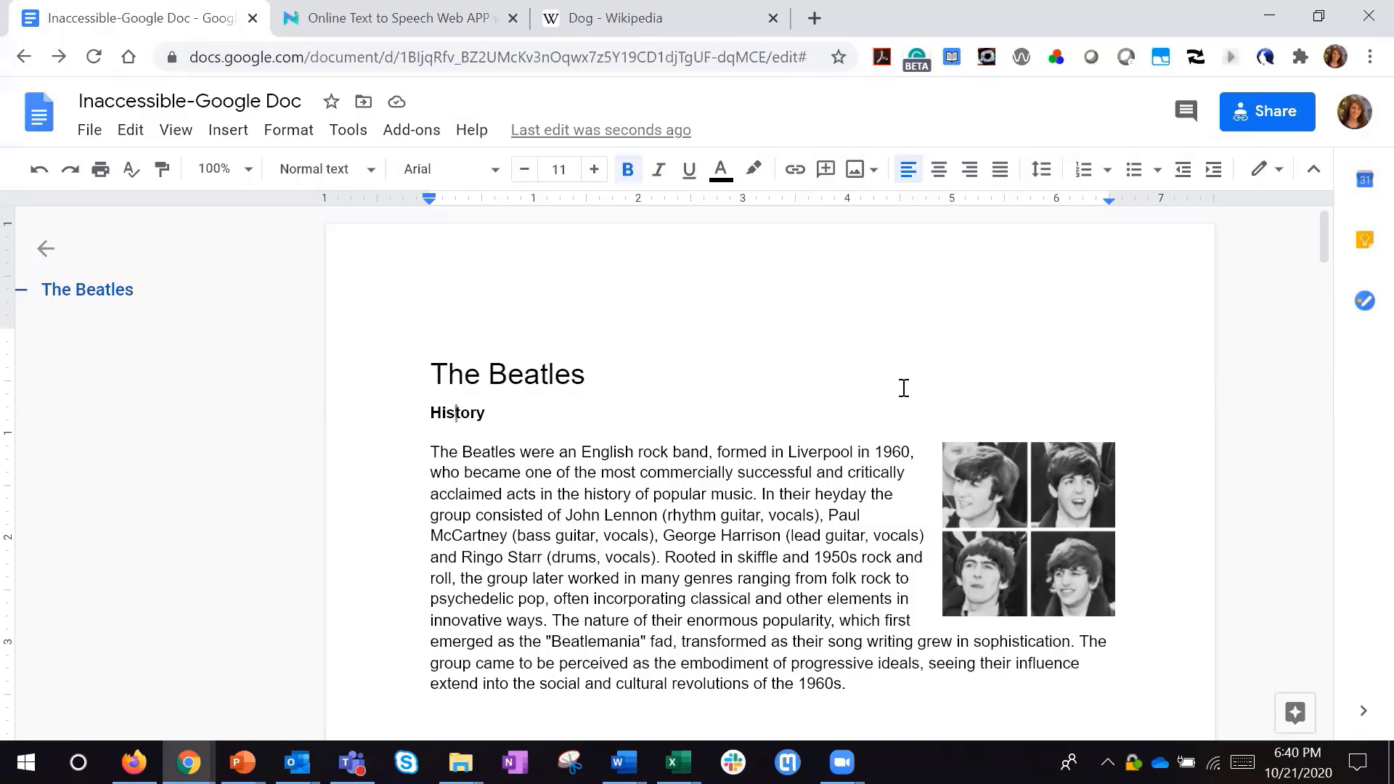
{"action": "left_click", "coordinate": [323, 170]}
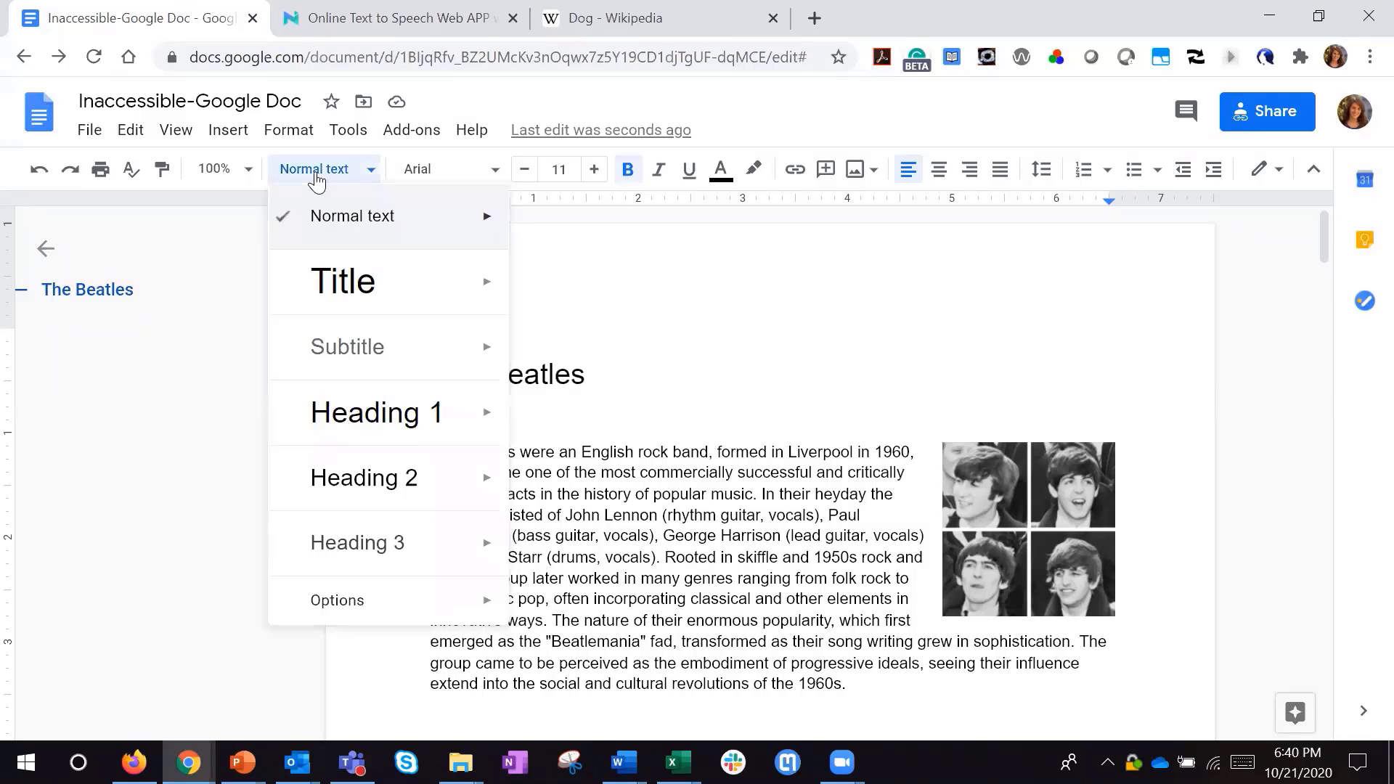
{"action": "left_click", "coordinate": [409, 486]}
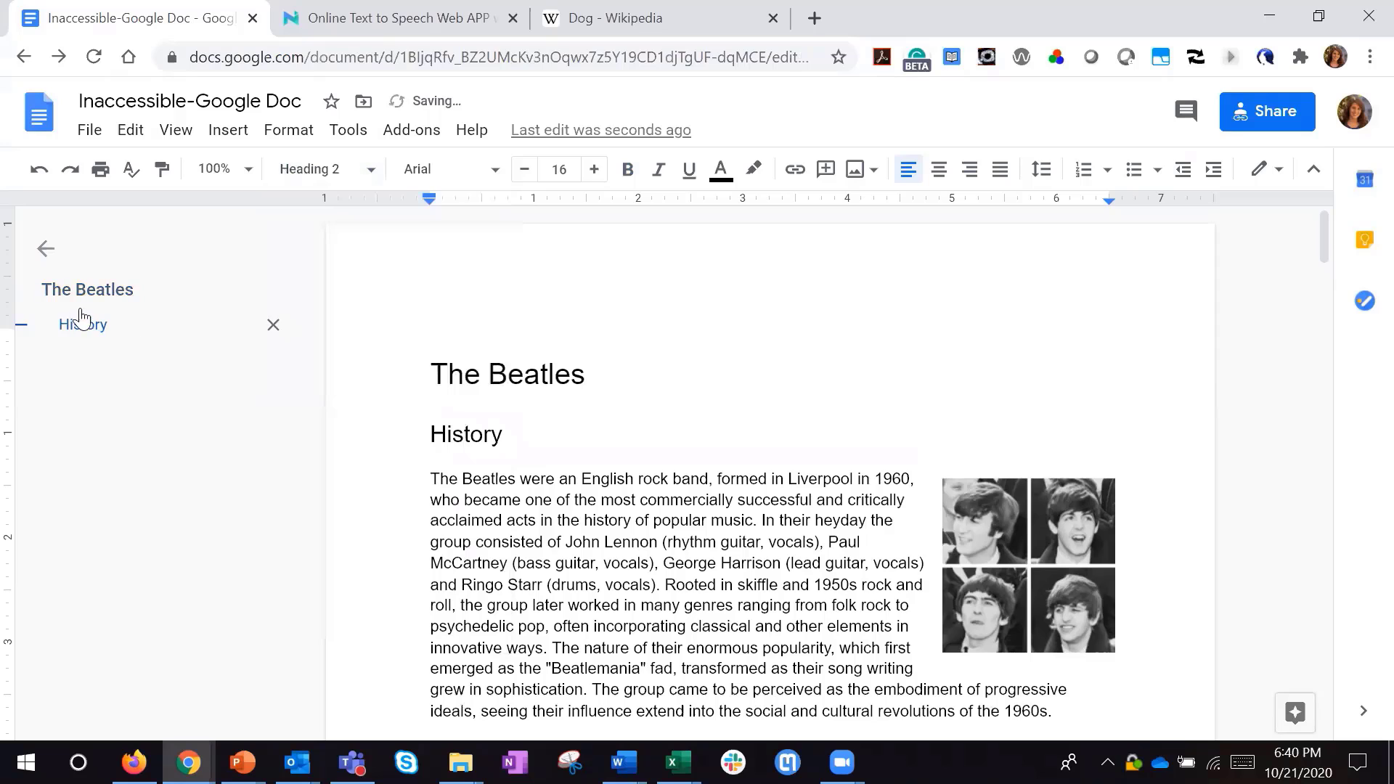
- Apply the Heading 3 style to the line "Formation and early years (1957–1962)"
{"action": "scroll", "coordinate": [767, 443], "scroll_direction": "down", "scroll_amount": 5}
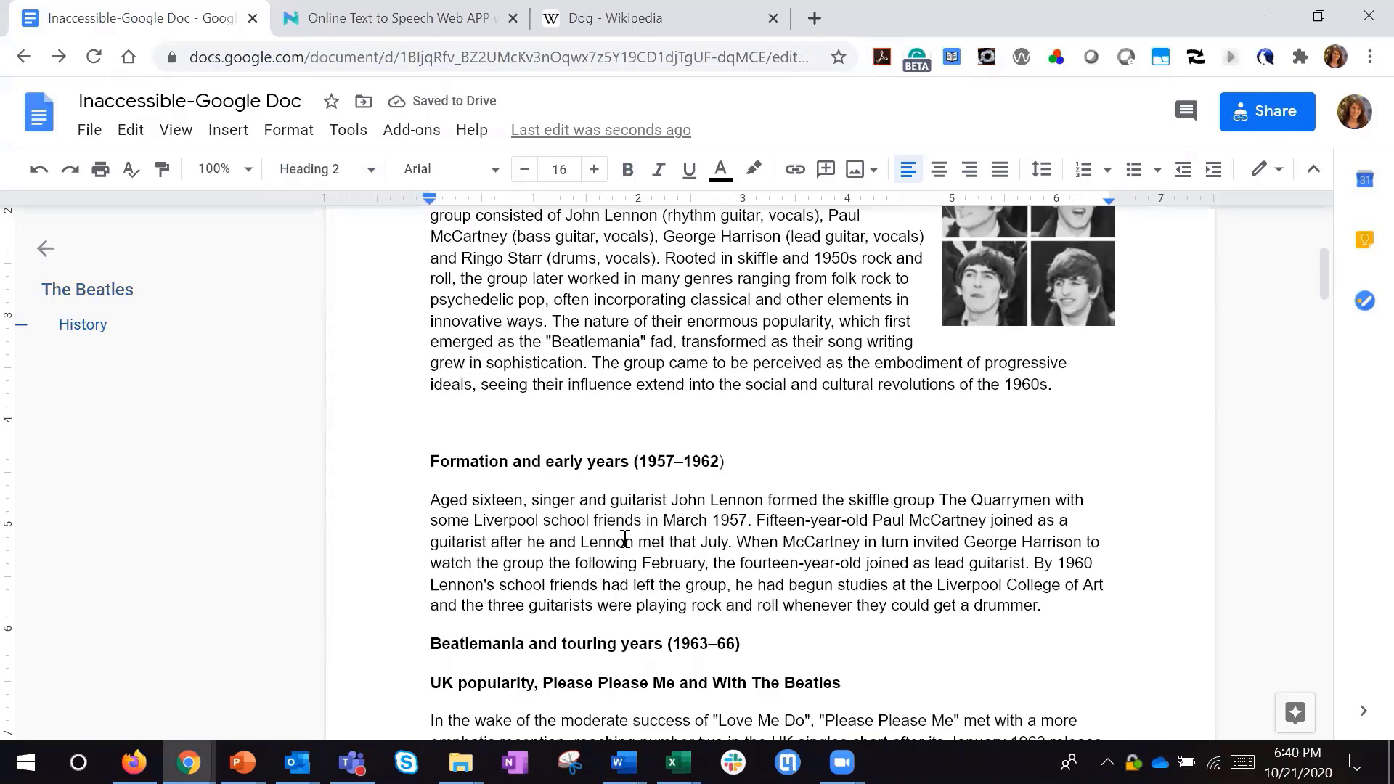
{"action": "left_click", "coordinate": [556, 467]}
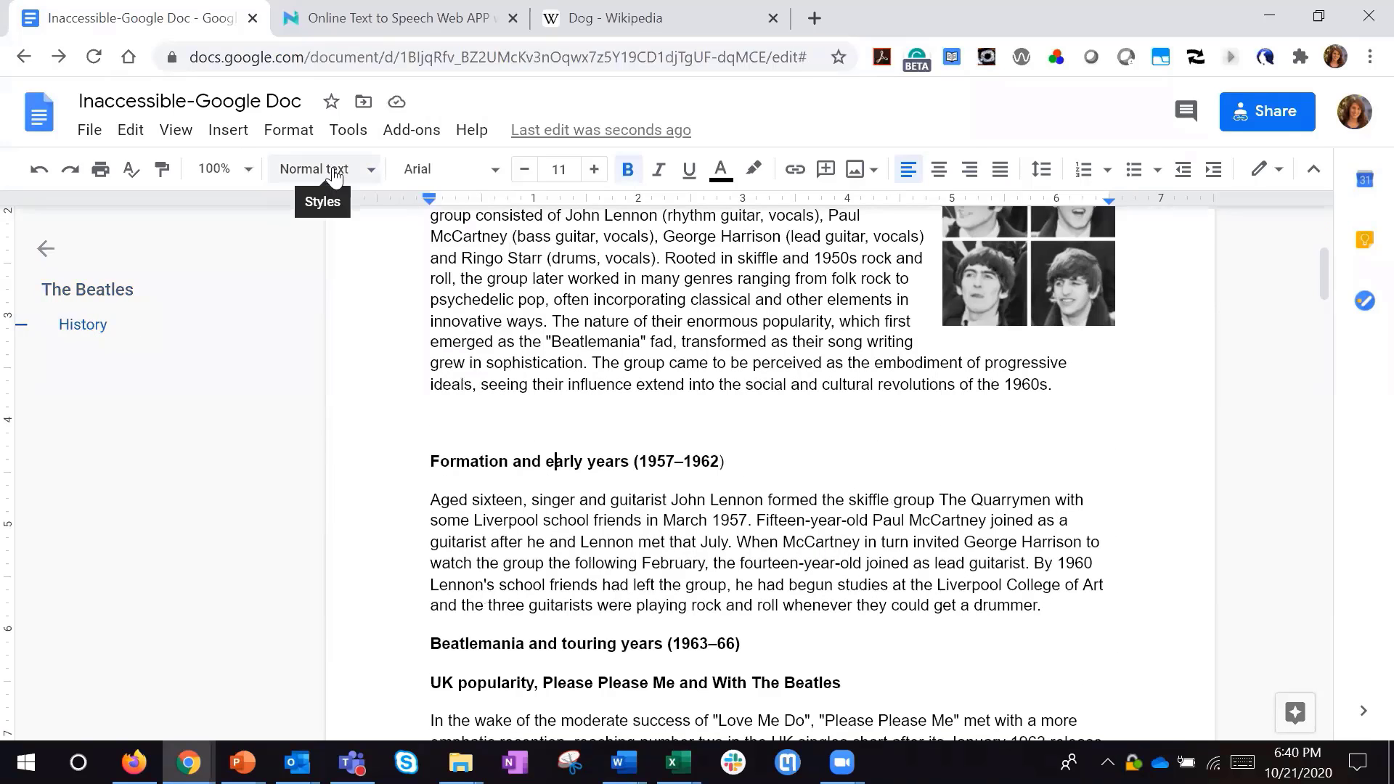
{"action": "left_click", "coordinate": [334, 174]}
{"action": "mouse_move", "coordinate": [399, 494]}
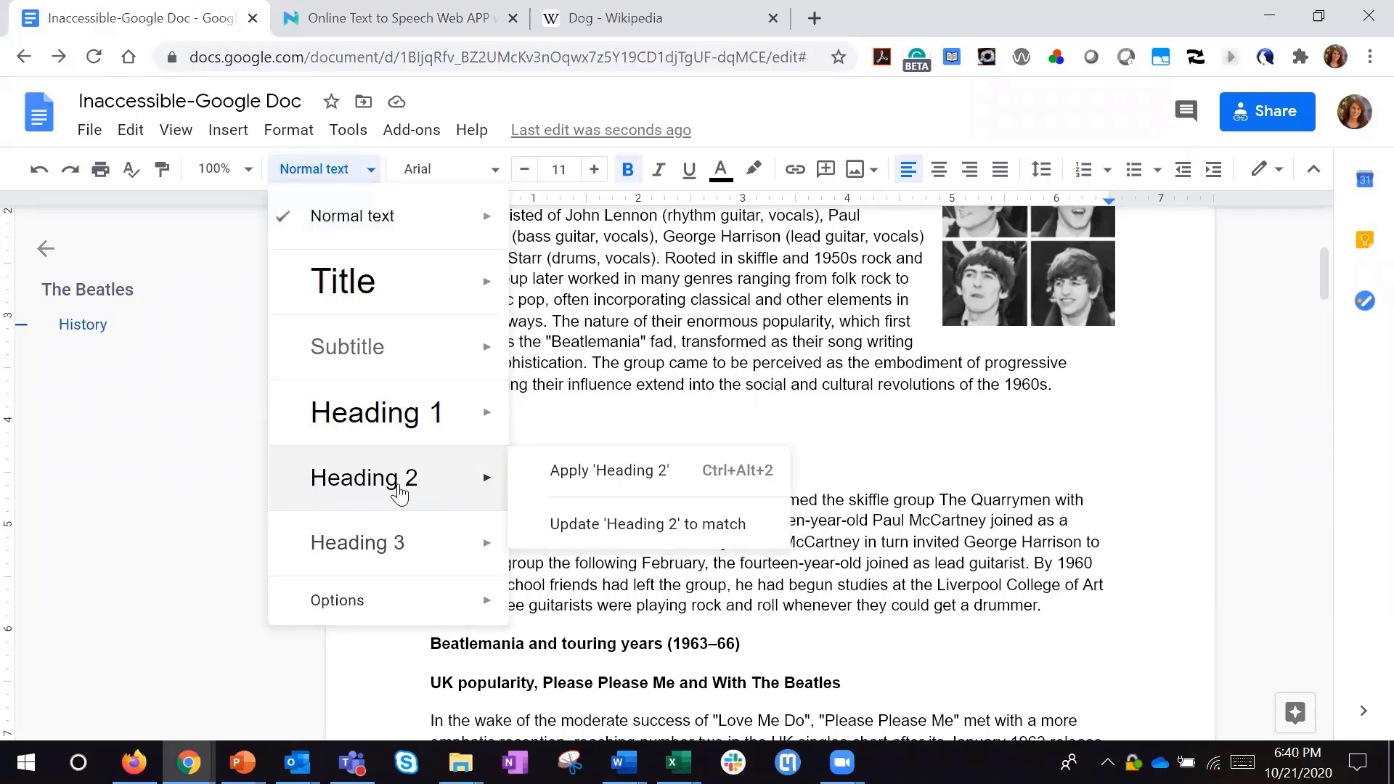
{"action": "left_click", "coordinate": [392, 543]}
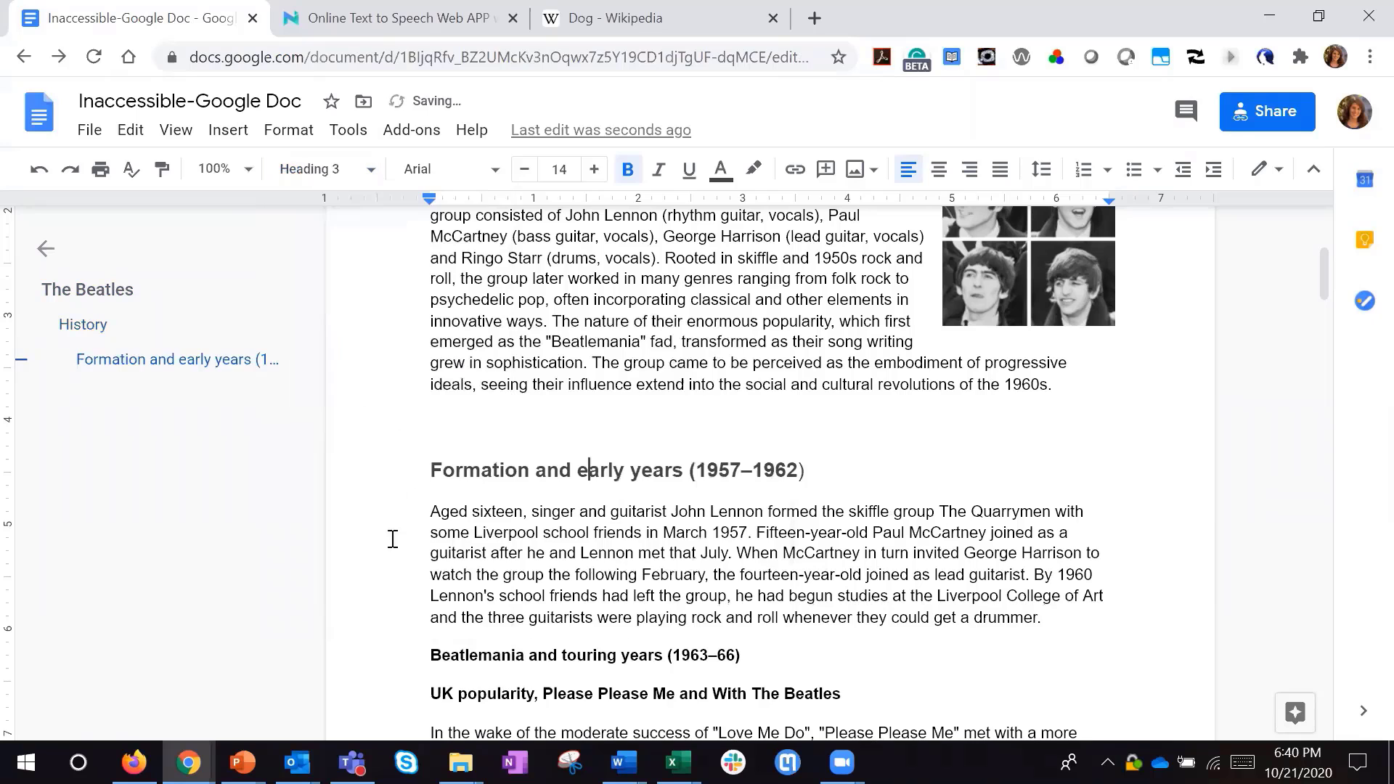
- Apply the Heading 3 style to the line "Beatlemania and touring years (1963–66)"
{"action": "scroll", "coordinate": [600, 589], "scroll_direction": "down", "scroll_amount": 1}
{"action": "left_click", "coordinate": [562, 546]}
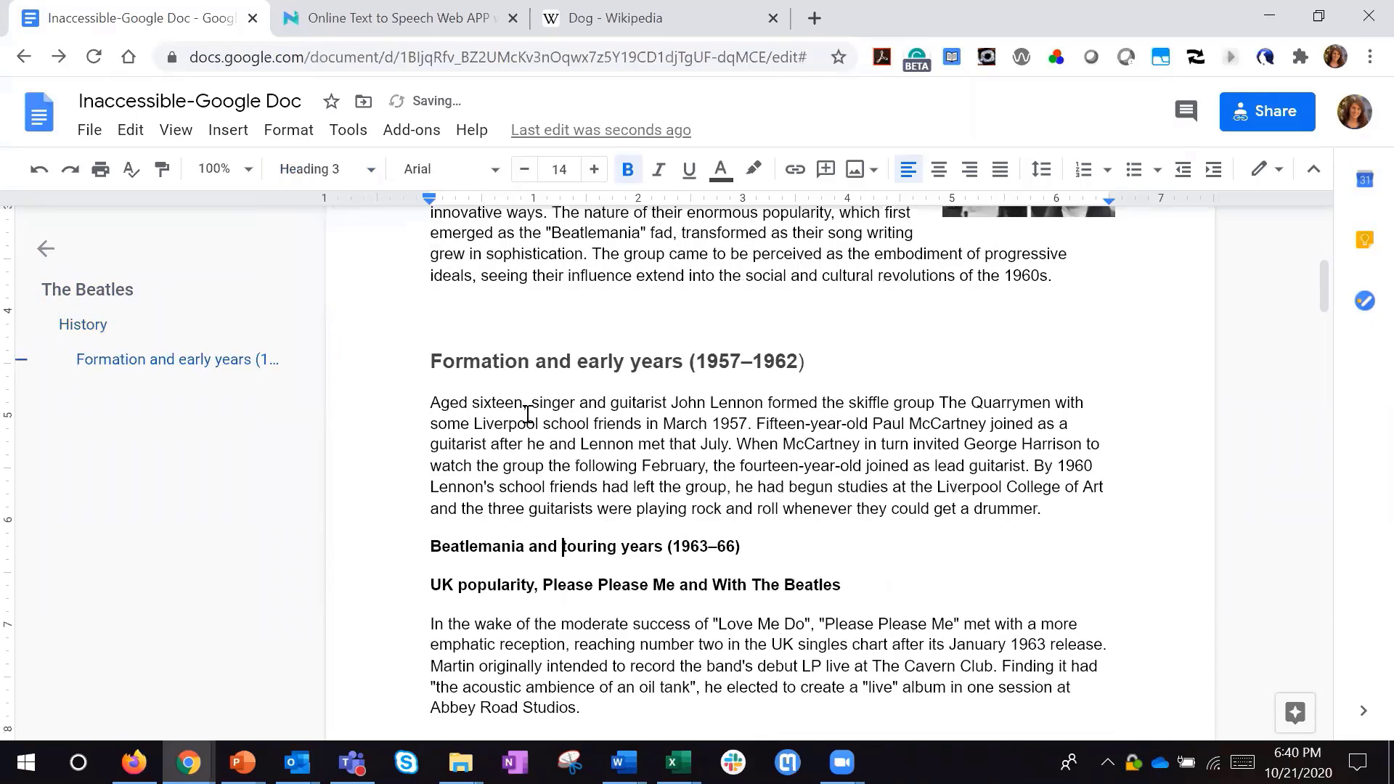
{"action": "left_click", "coordinate": [325, 169]}
{"action": "mouse_move", "coordinate": [389, 545]}
{"action": "left_click", "coordinate": [601, 530]}
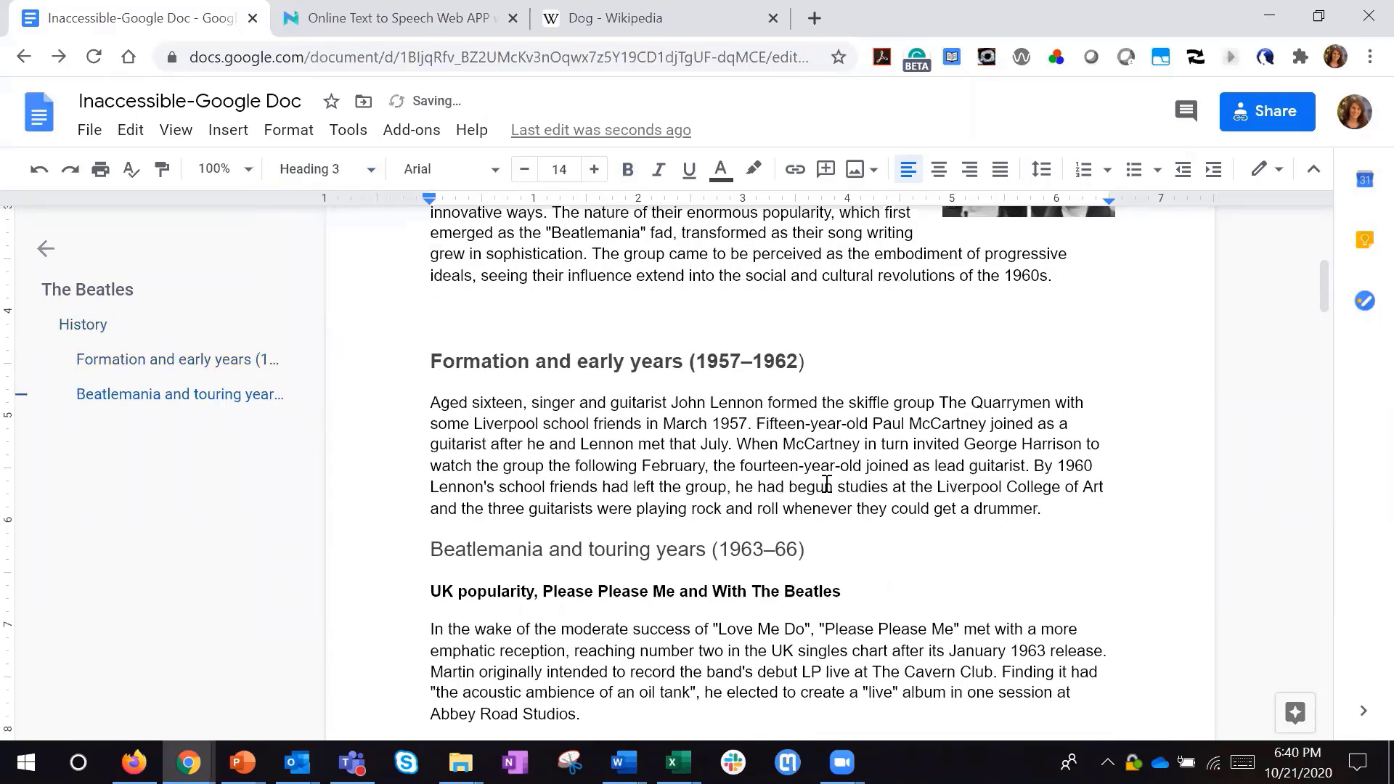
- Apply the Heading 2 style to the line "The British Invasion"
{"action": "left_click", "coordinate": [590, 590]}
{"action": "scroll", "coordinate": [603, 554], "scroll_direction": "down", "scroll_amount": 3}
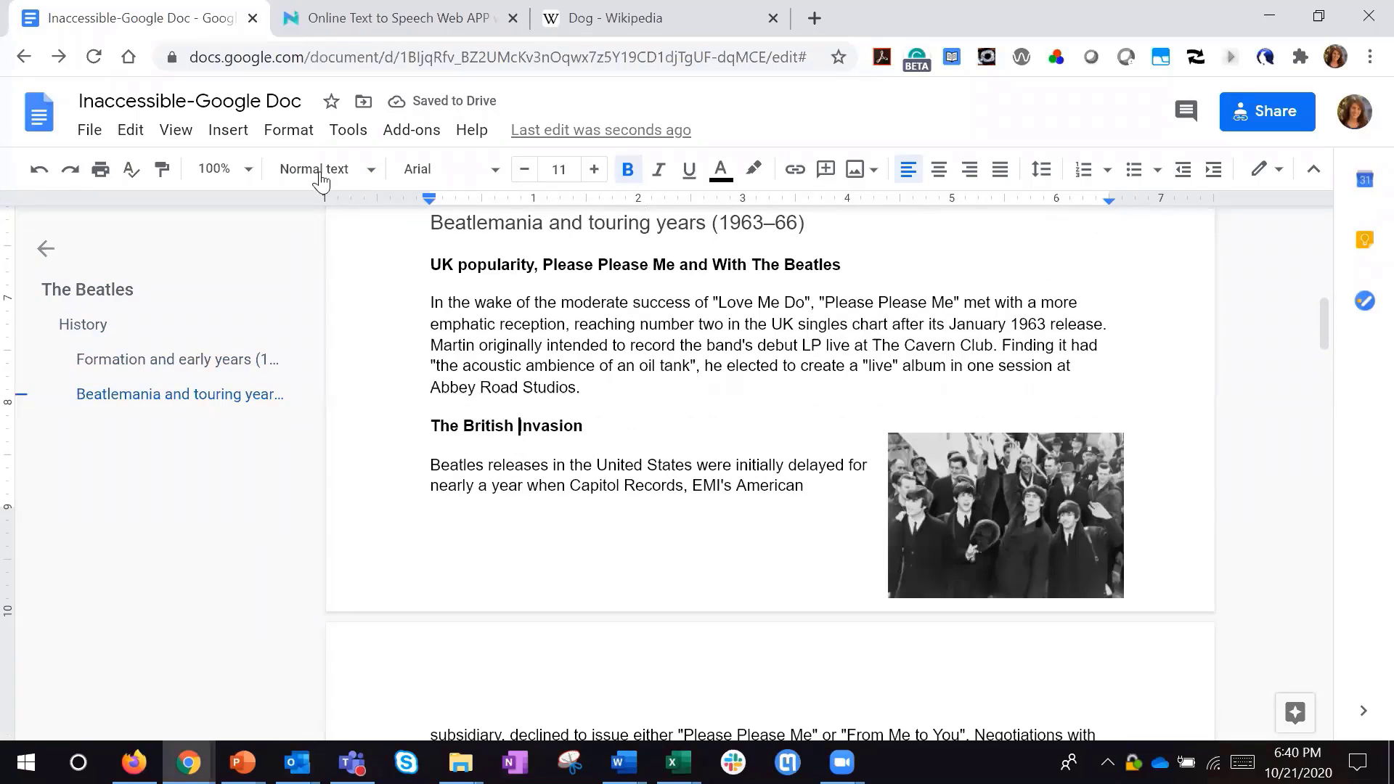
{"action": "left_click", "coordinate": [321, 169]}
{"action": "left_click", "coordinate": [390, 482]}
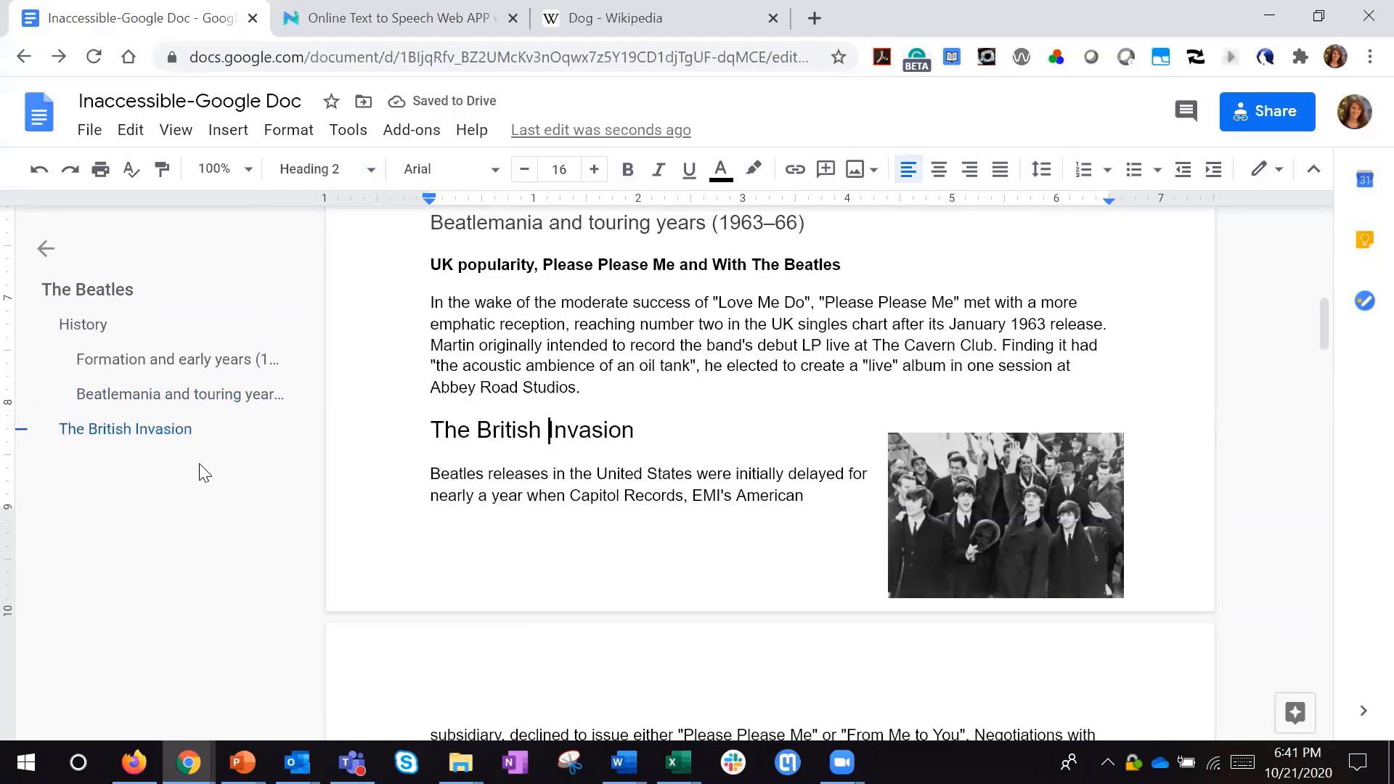
- Add an empty line above the heading "The Beatles" and set it to the Normal text style
{"action": "scroll", "coordinate": [813, 414], "scroll_direction": "up", "scroll_amount": 10}
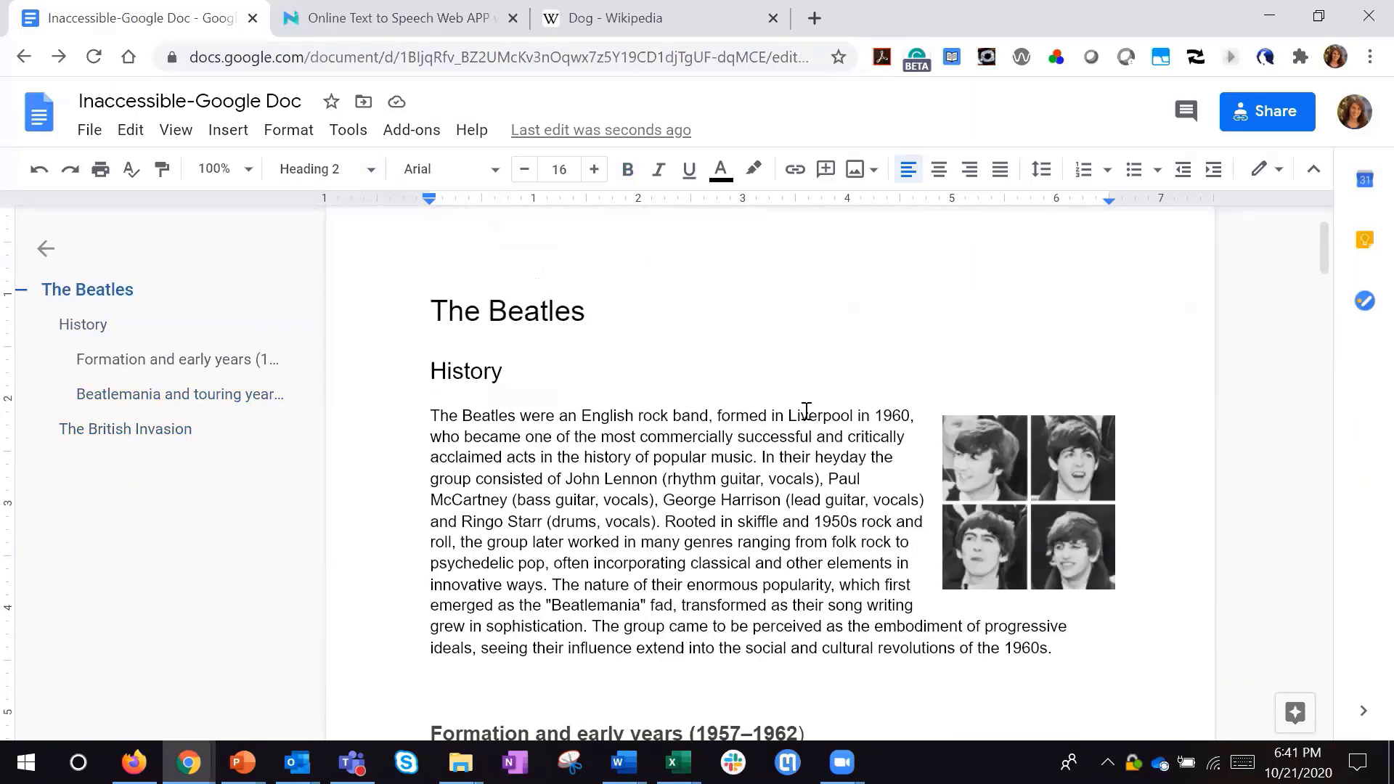
{"action": "scroll", "coordinate": [806, 410], "scroll_direction": "up", "scroll_amount": 1}
{"action": "left_click", "coordinate": [433, 375]}
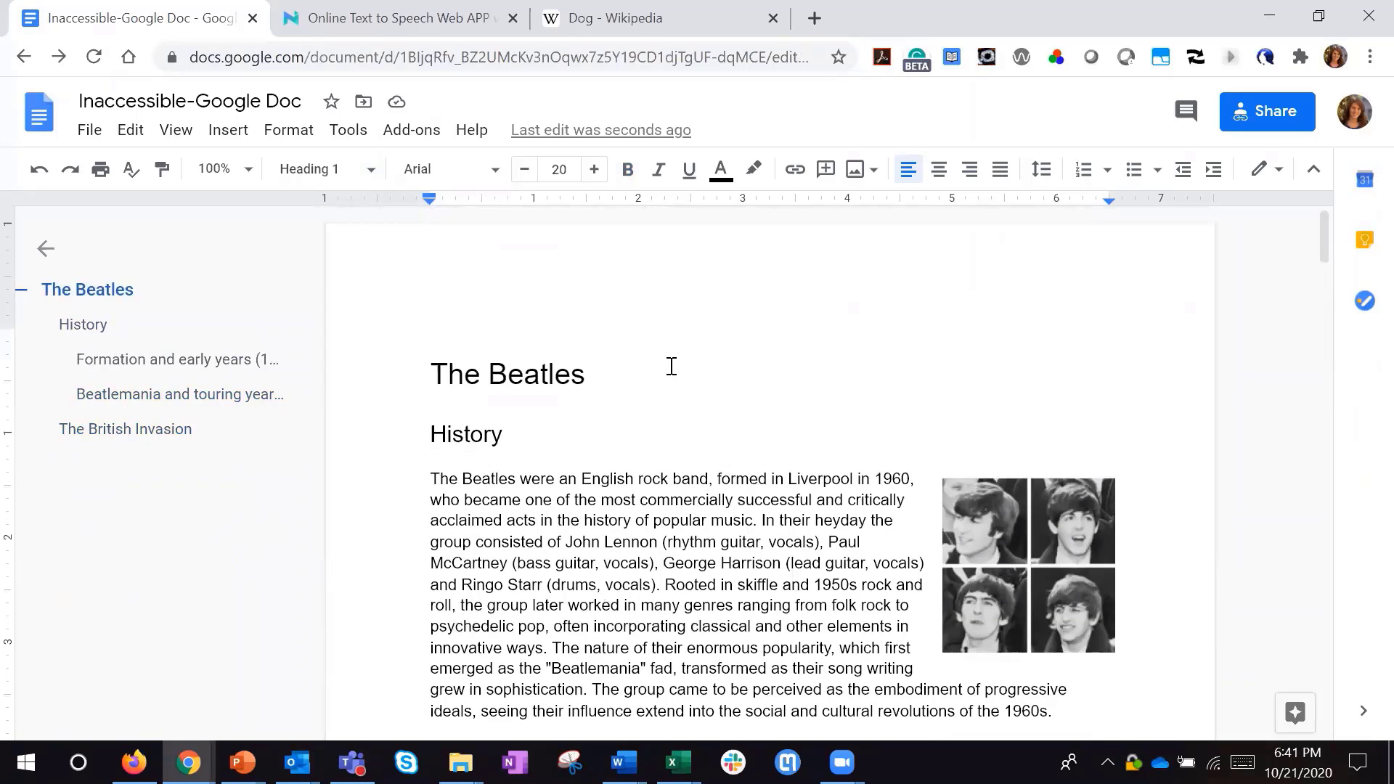
{"action": "key", "text": "Return"}
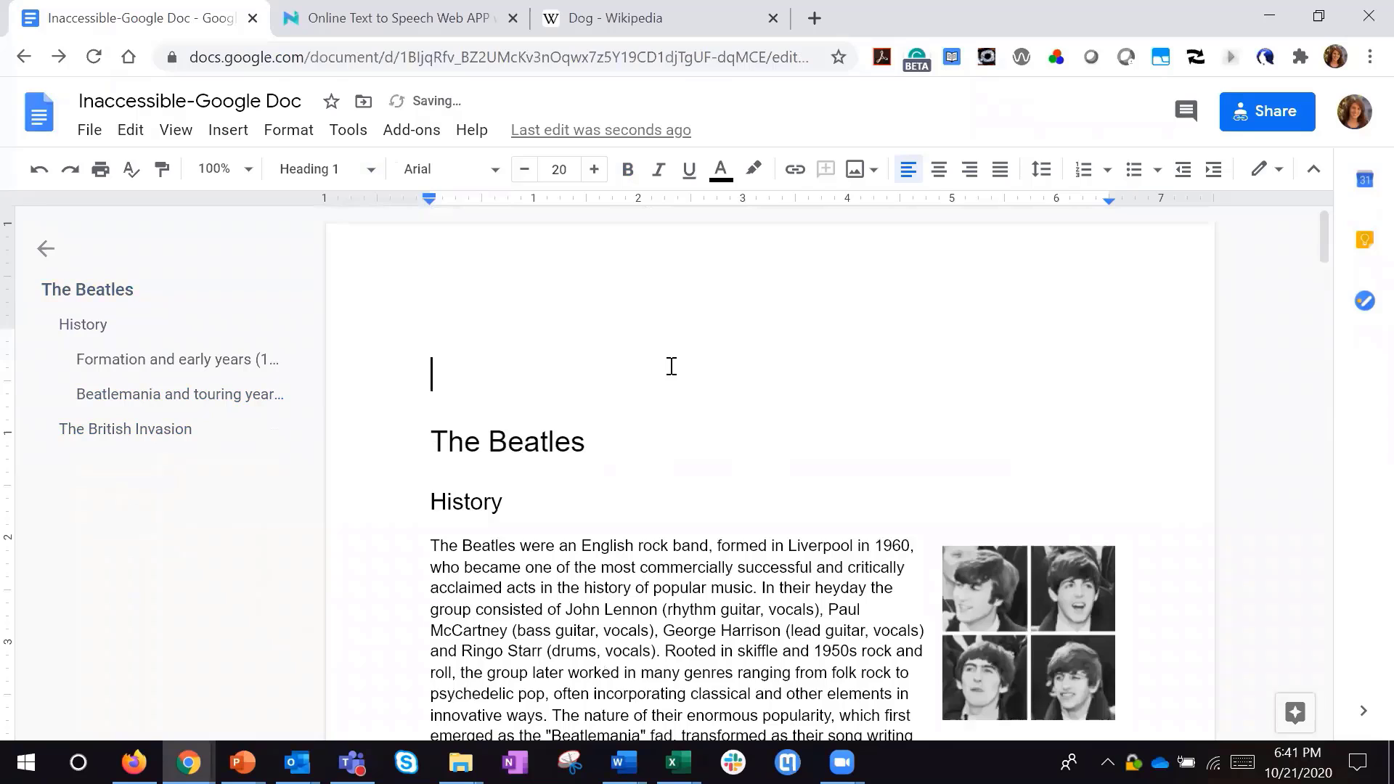
{"action": "left_click", "coordinate": [321, 168]}
{"action": "left_click", "coordinate": [375, 212]}
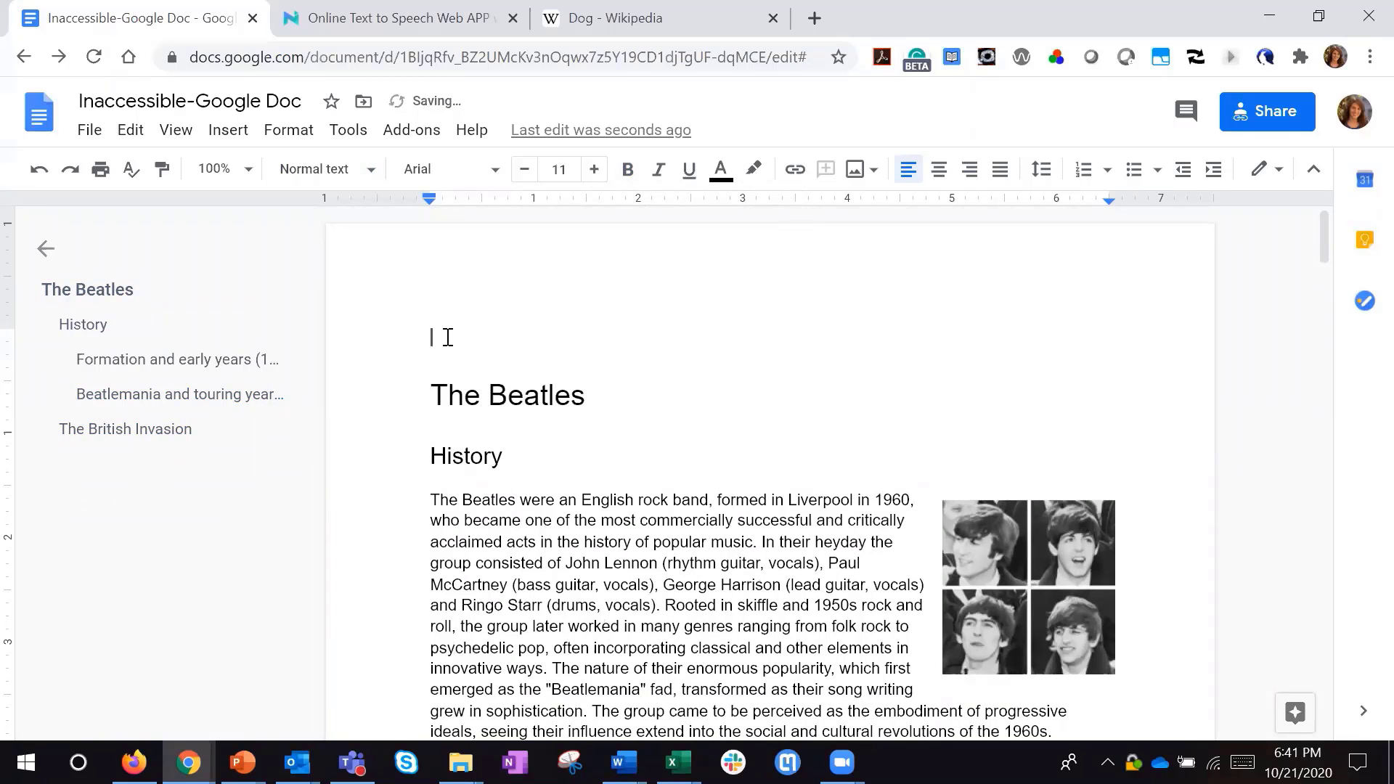
- Insert a table of contents with page numbers on the empty line above the first heading
{"action": "left_click", "coordinate": [223, 138]}
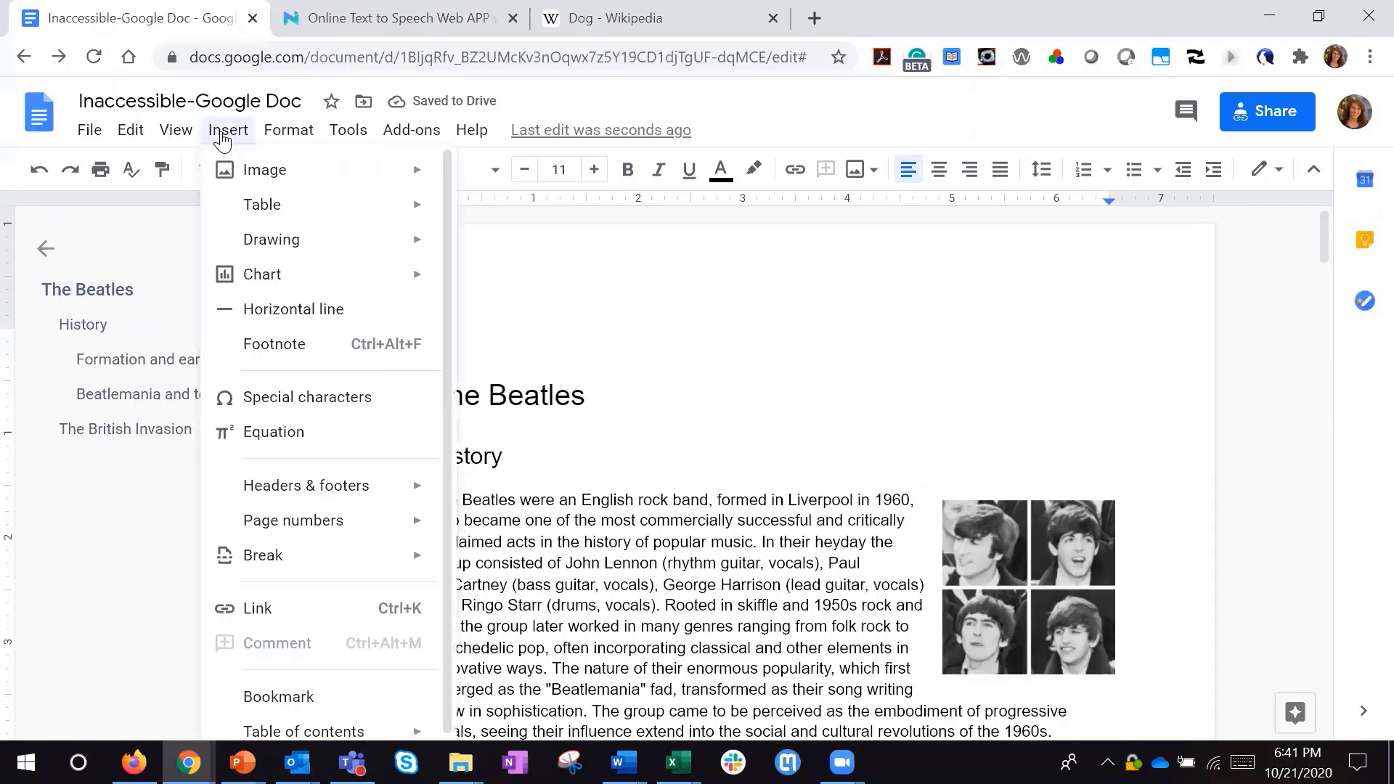
{"action": "mouse_move", "coordinate": [338, 726]}
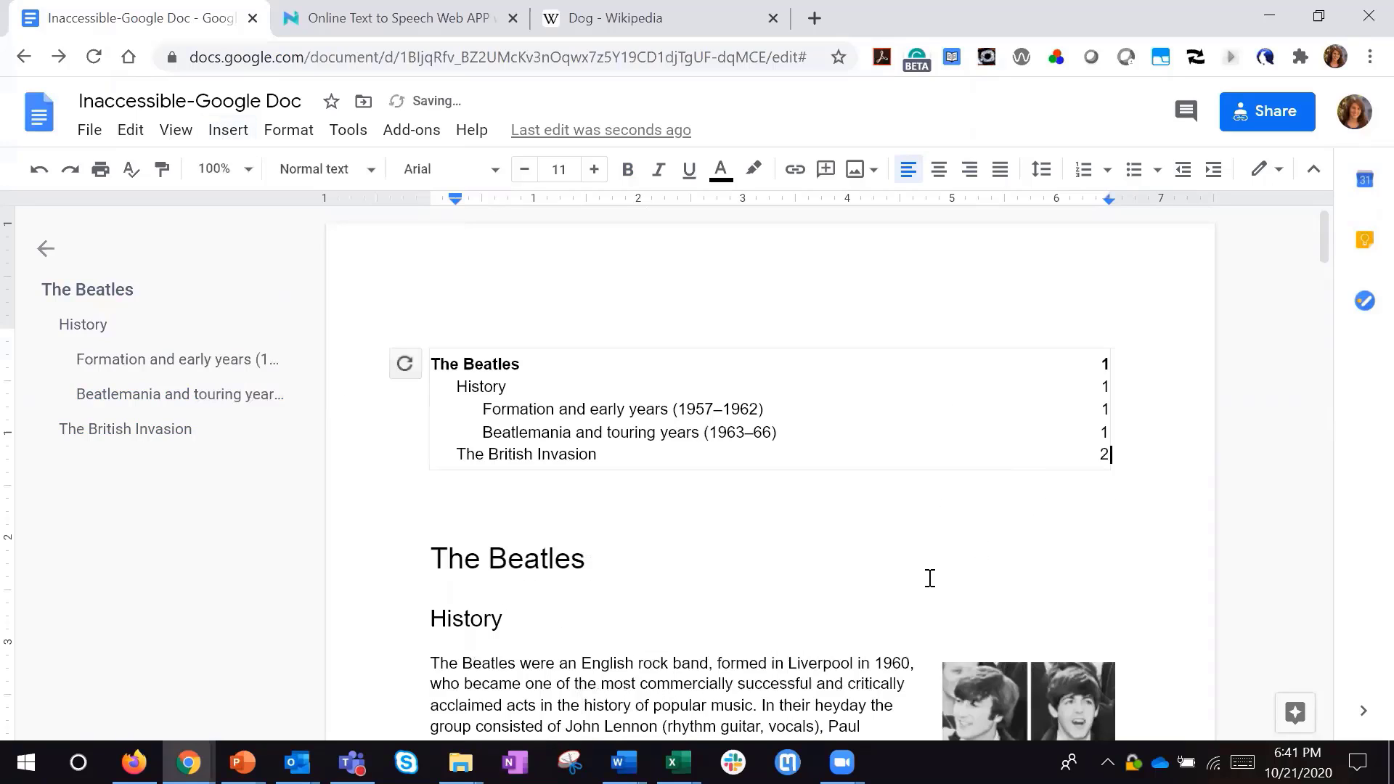
{"action": "left_click", "coordinate": [922, 568]}
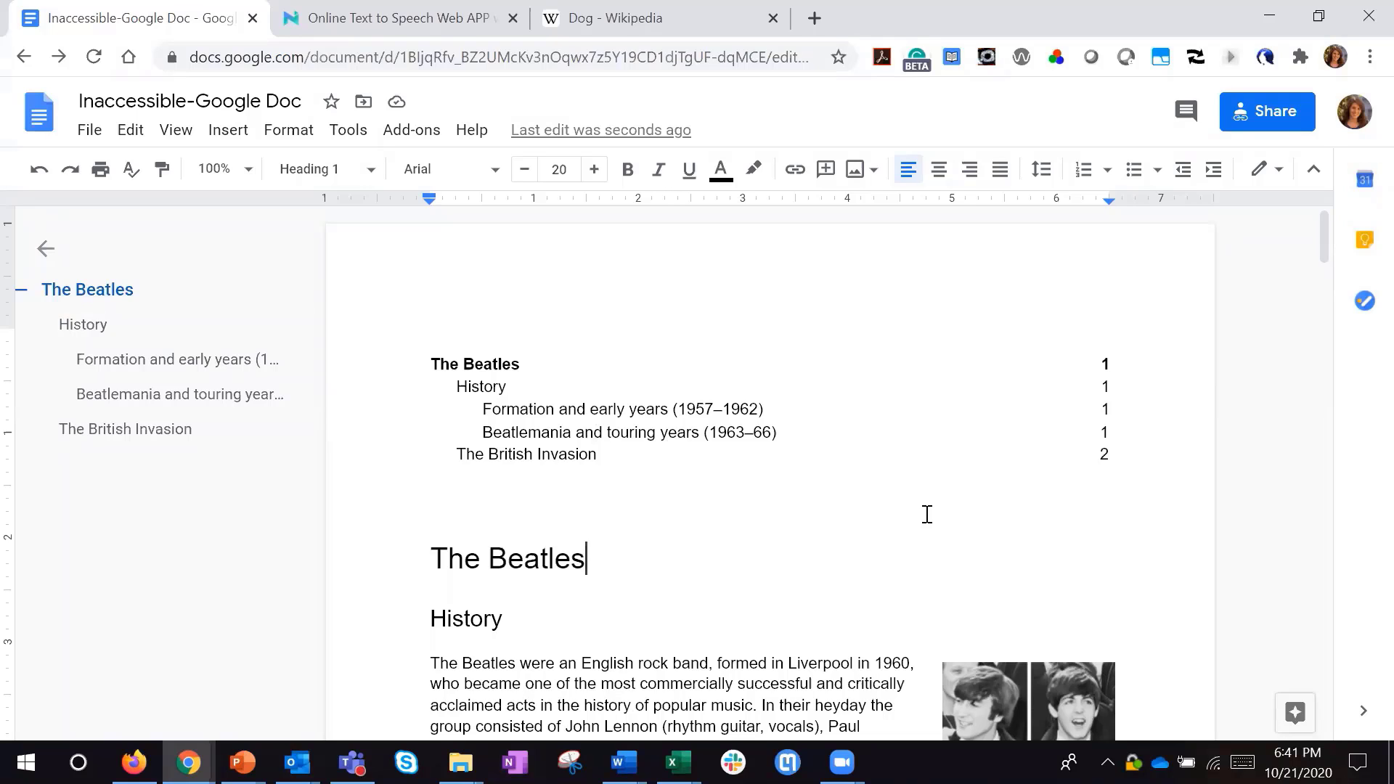
- Hide the document outline and show it again
{"action": "left_click", "coordinate": [45, 248]}
{"action": "left_click", "coordinate": [193, 137]}
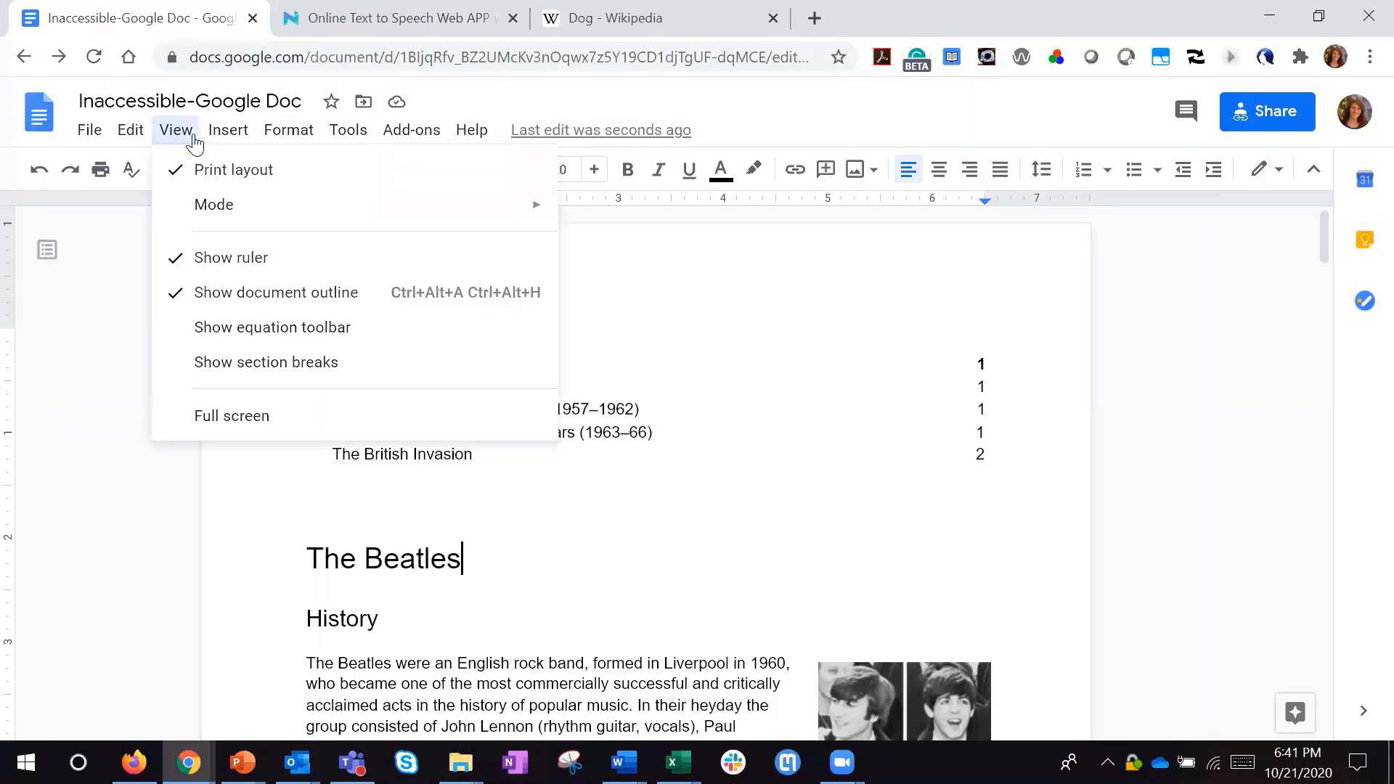
{"action": "left_click", "coordinate": [324, 301]}
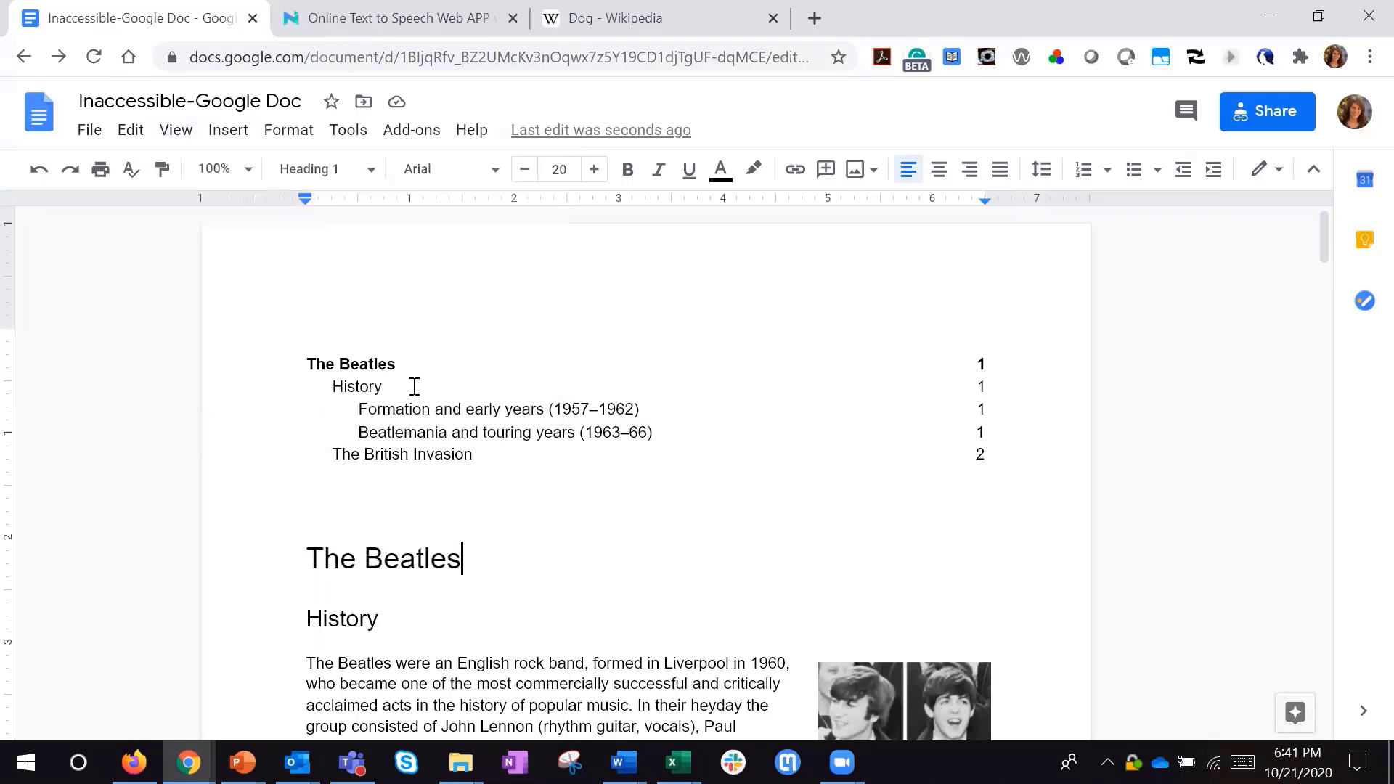
{"action": "left_click", "coordinate": [173, 131]}
{"action": "left_click", "coordinate": [250, 295]}
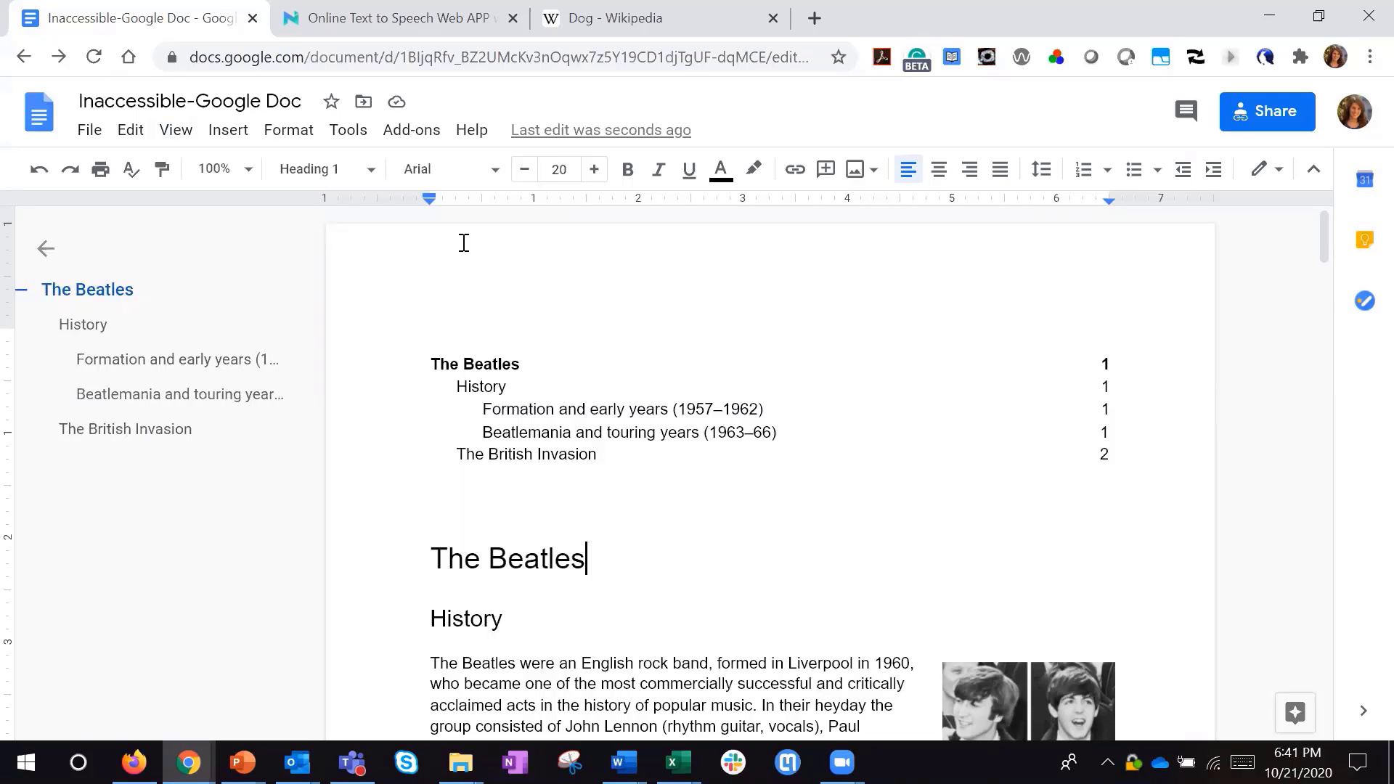
- Format the heading "The Beatles" as blue, bold and italic text with a font size of 21
{"action": "scroll", "coordinate": [612, 504], "scroll_direction": "down", "scroll_amount": 3}
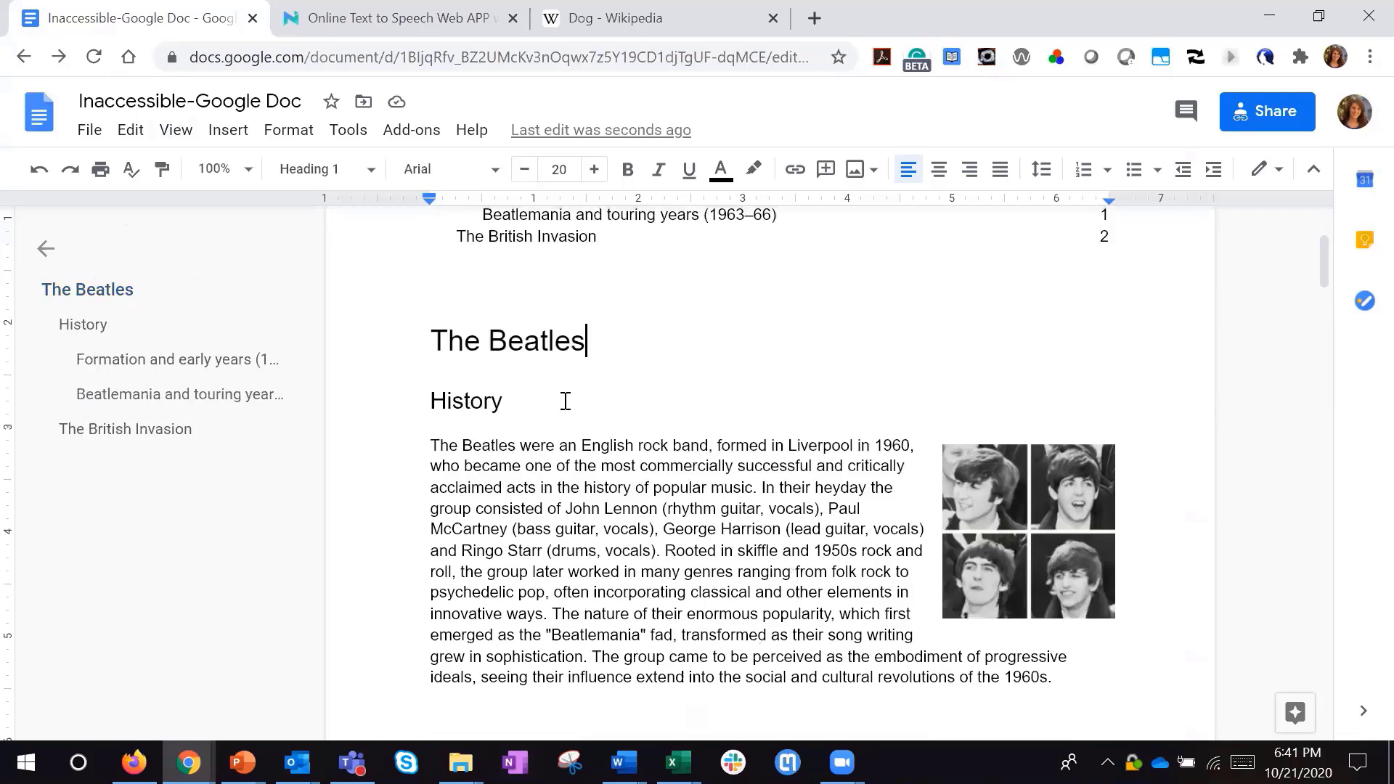
{"action": "triple_click", "coordinate": [424, 334]}
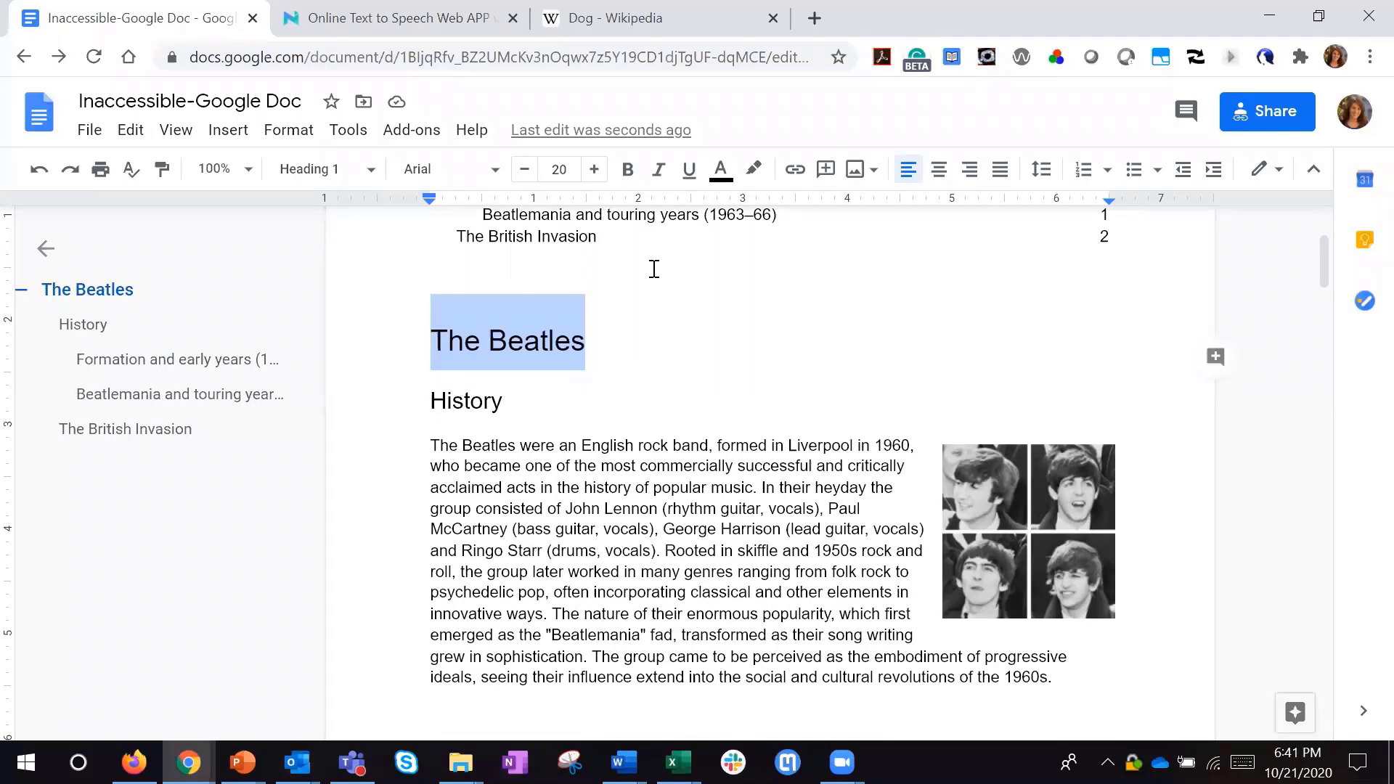
{"action": "left_click", "coordinate": [721, 170]}
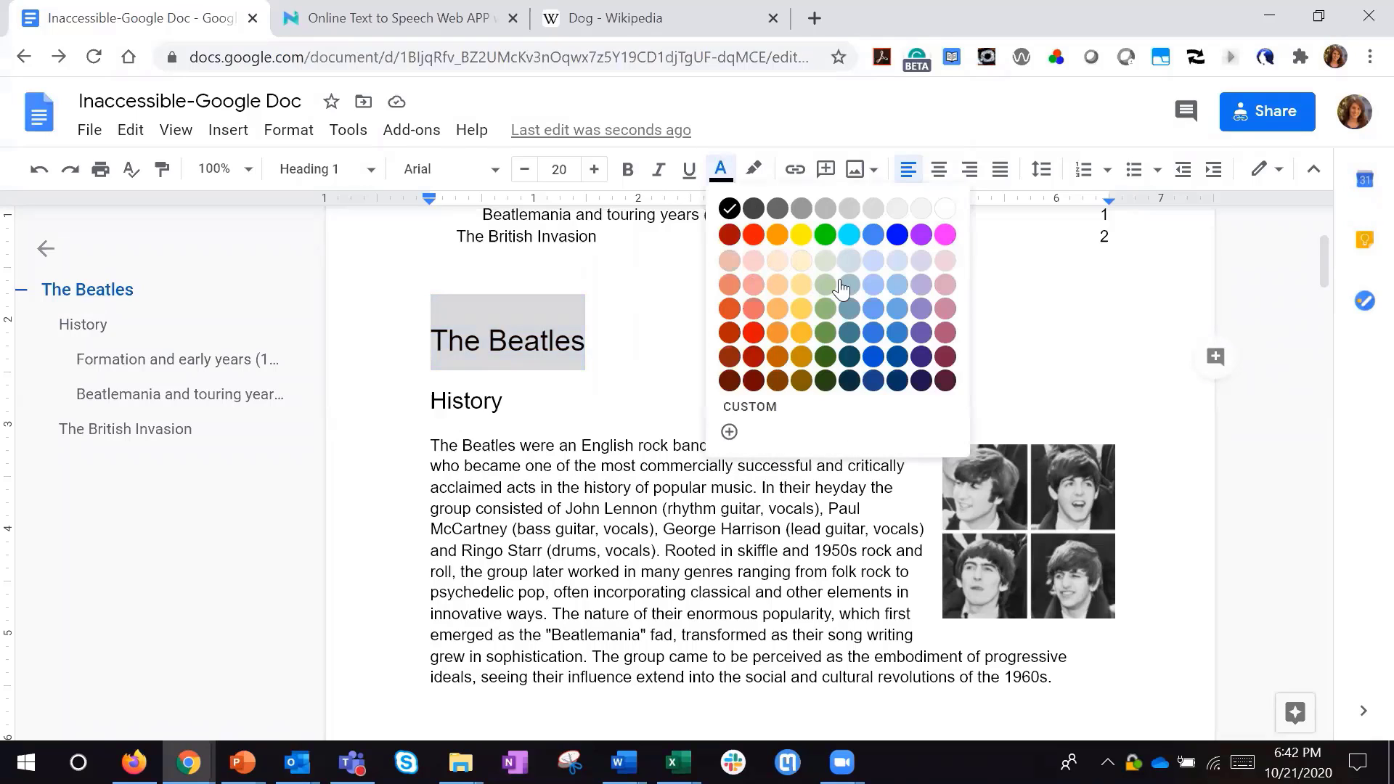
{"action": "left_click", "coordinate": [896, 232]}
{"action": "left_click", "coordinate": [628, 170]}
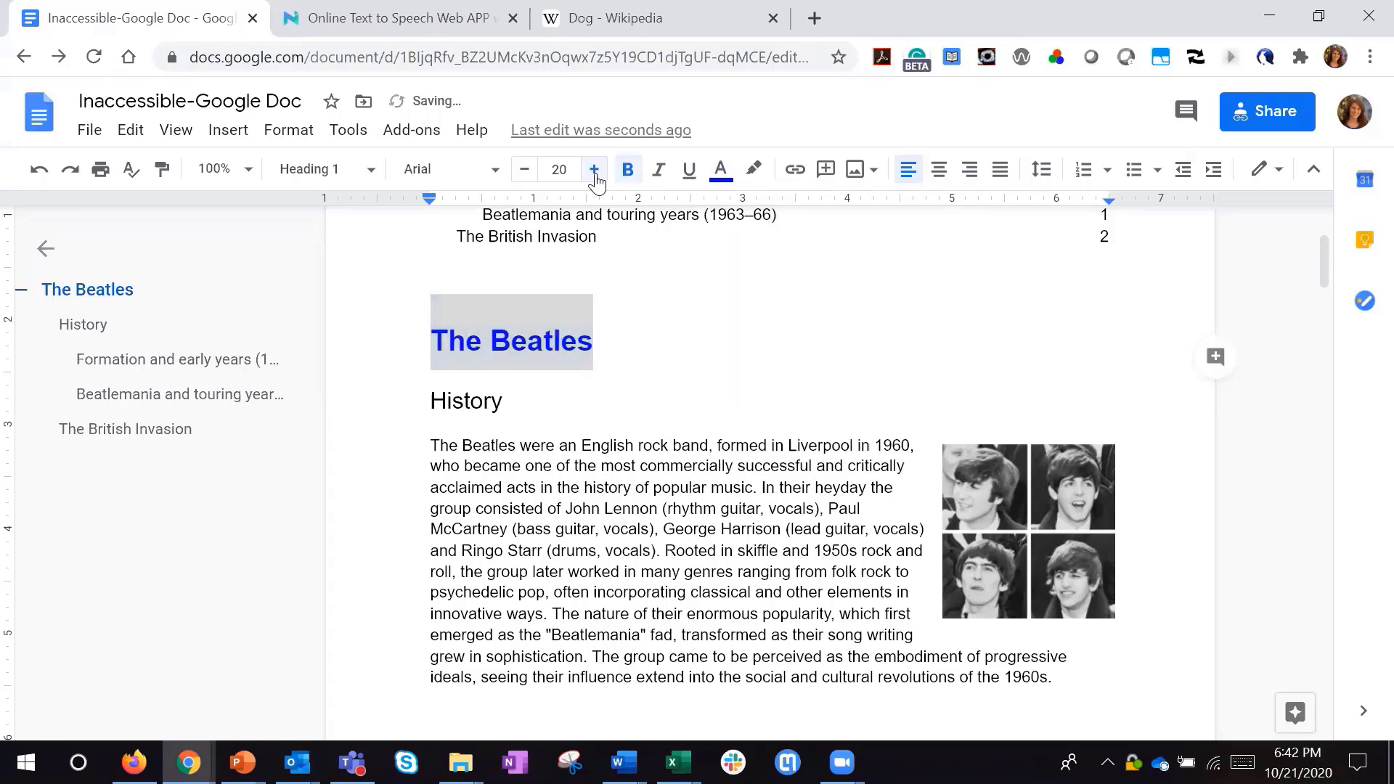
{"action": "left_click", "coordinate": [594, 172]}
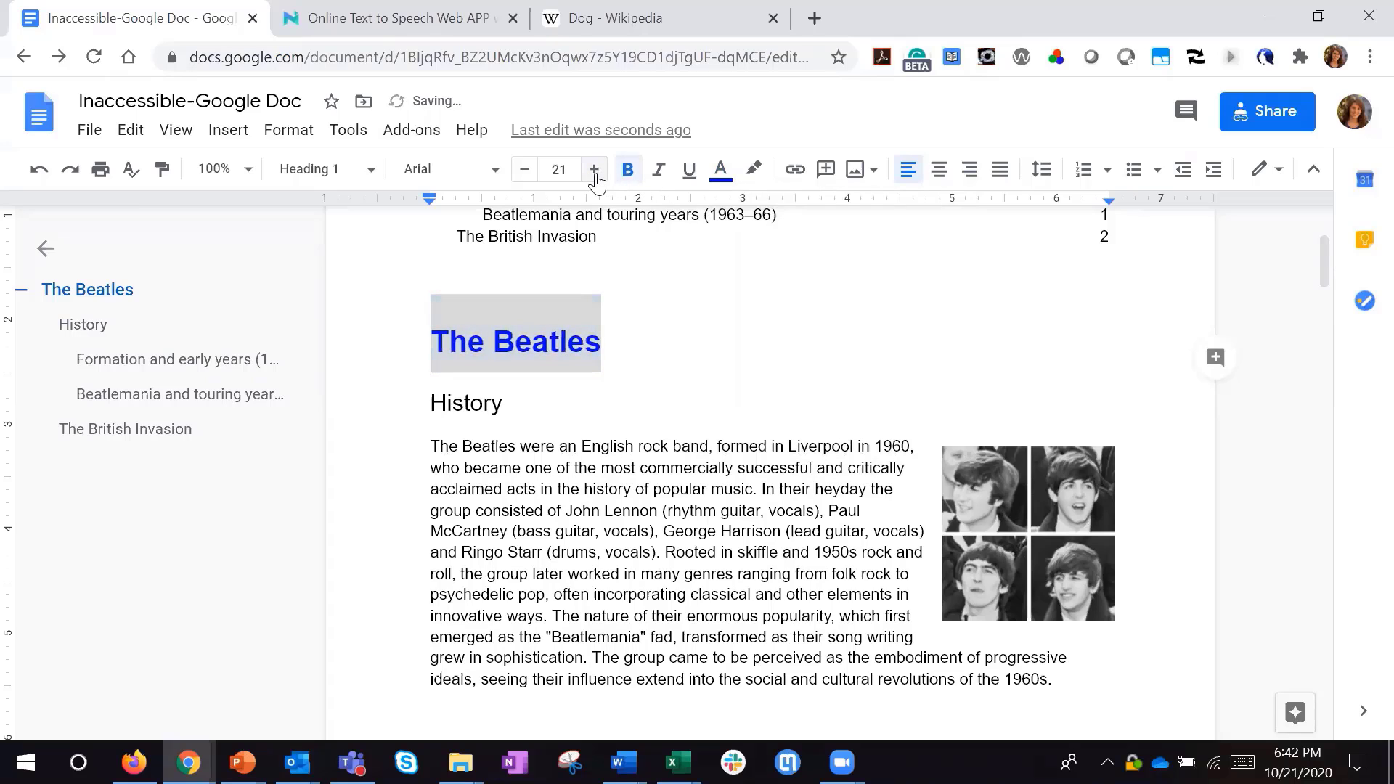
{"action": "left_click", "coordinate": [659, 170]}
{"action": "left_click", "coordinate": [485, 403]}
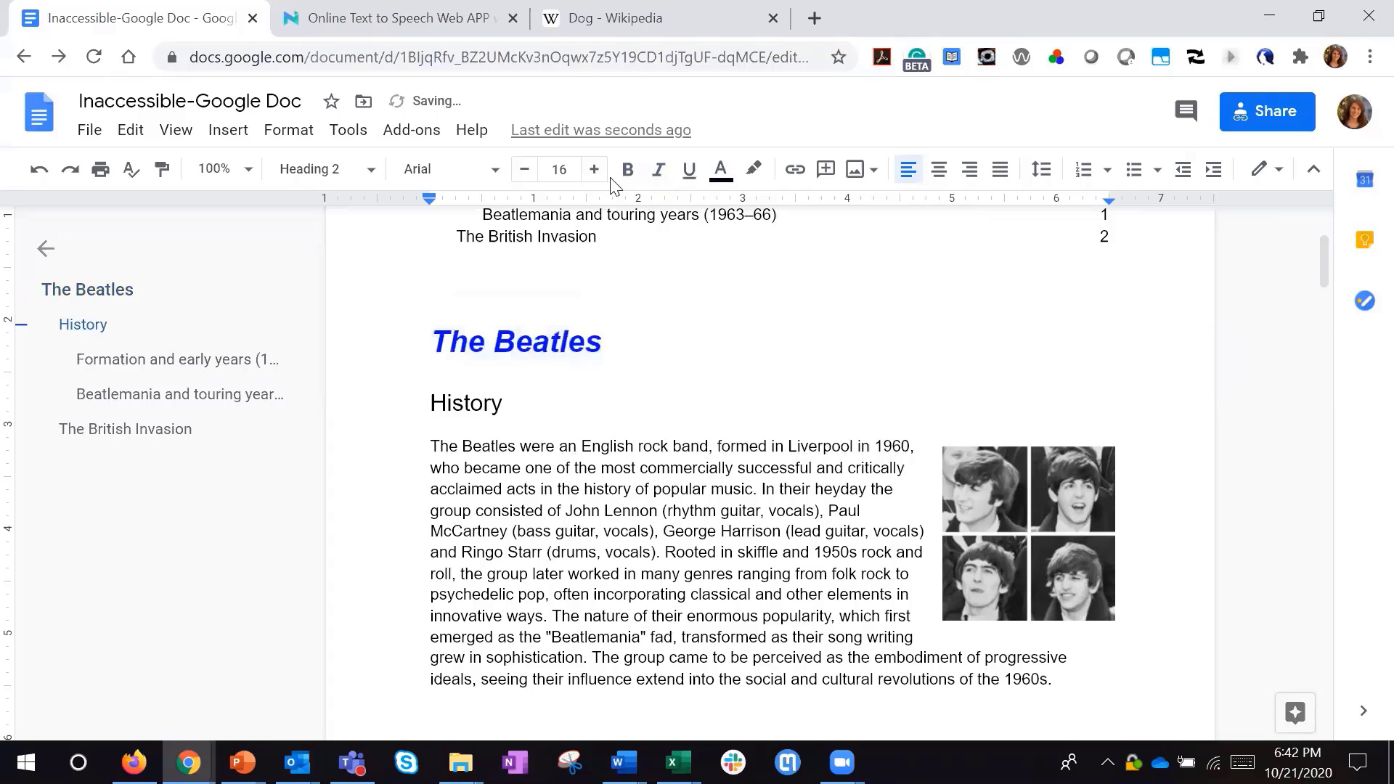
{"action": "left_click", "coordinate": [758, 178]}
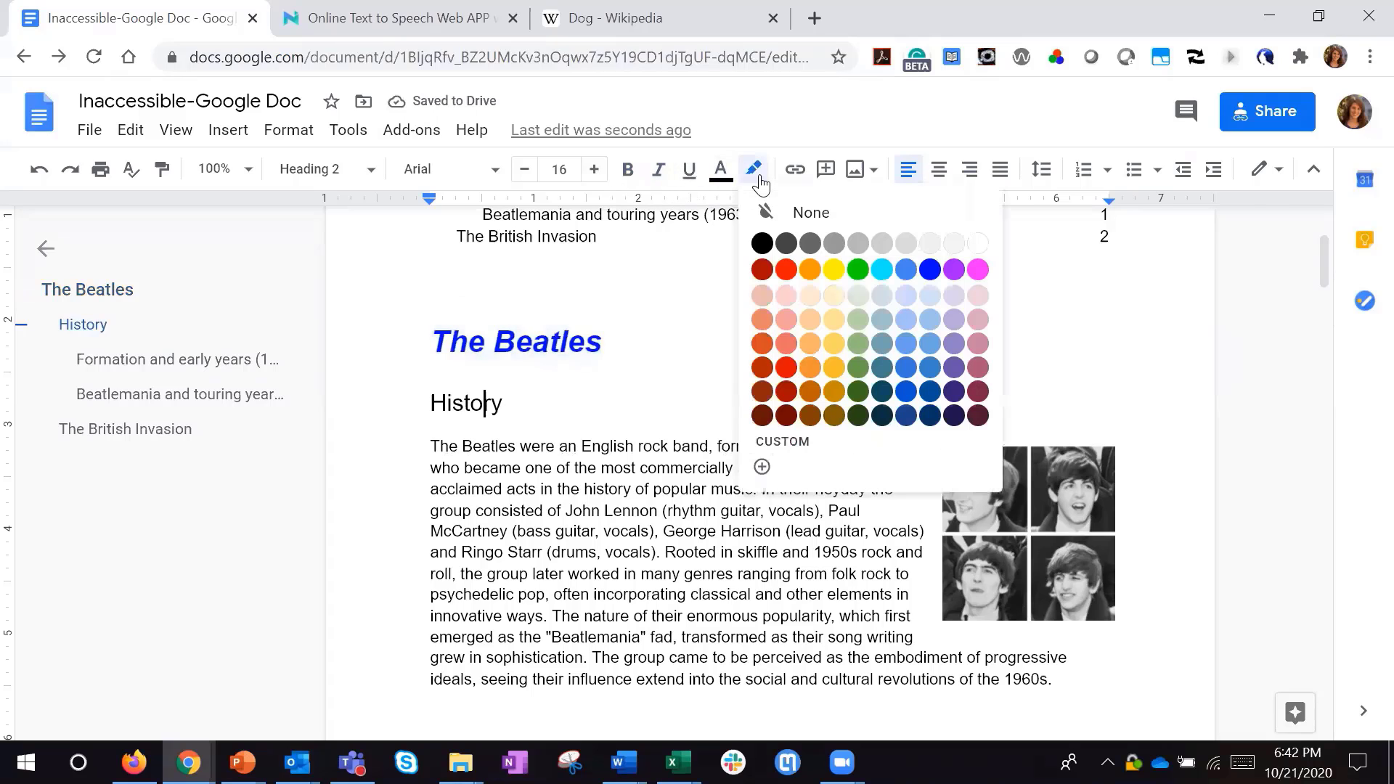
{"action": "left_click", "coordinate": [833, 269]}
- Format the heading "History" as purple, bold and underlined text
{"action": "double_click", "coordinate": [424, 404]}
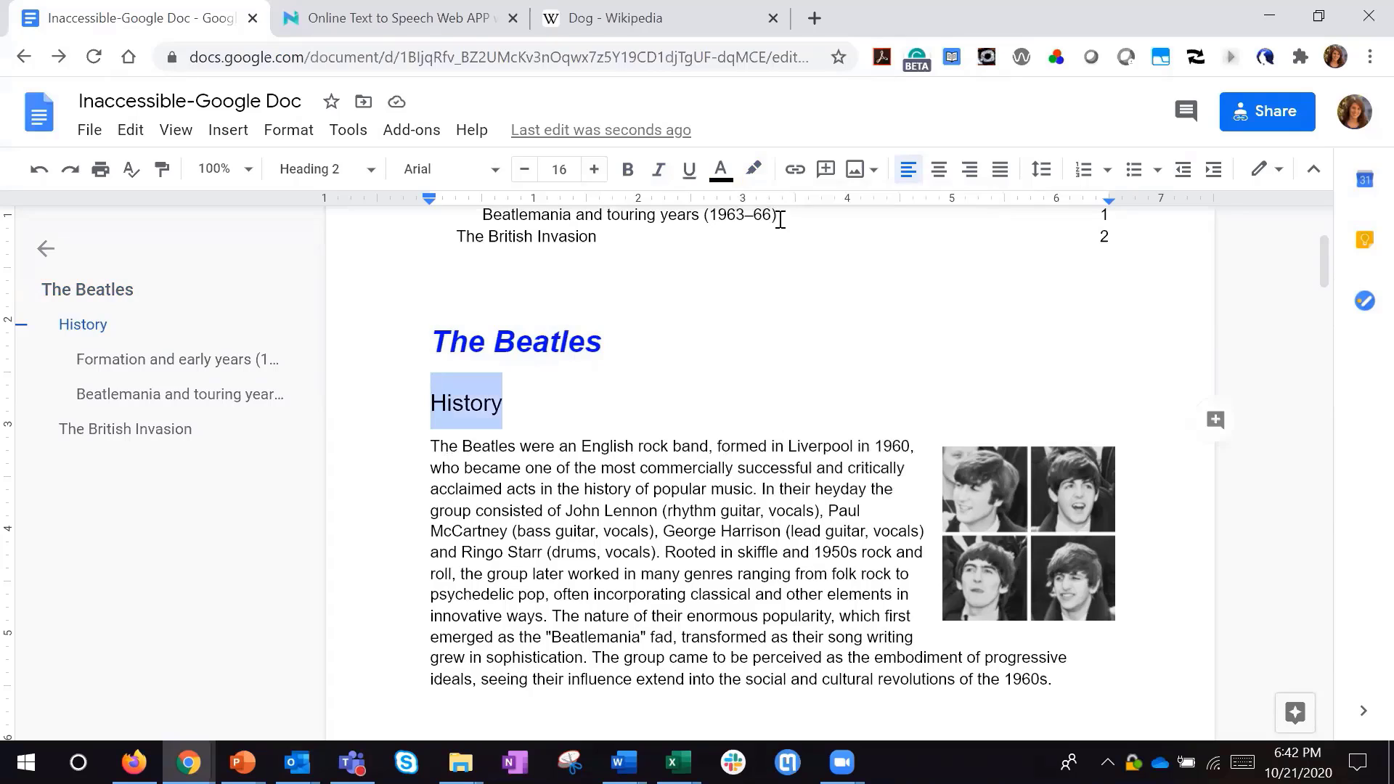
{"action": "left_click", "coordinate": [722, 172]}
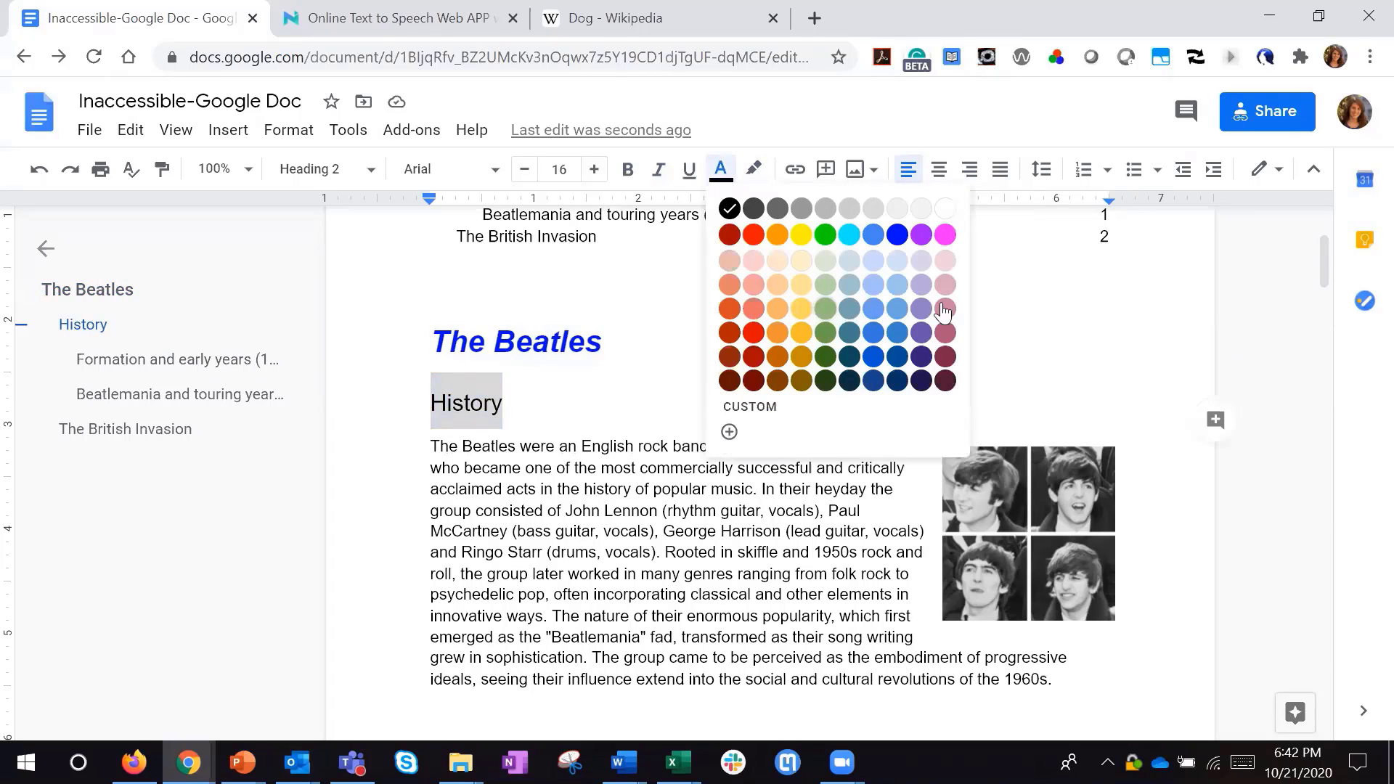
{"action": "left_click", "coordinate": [921, 236]}
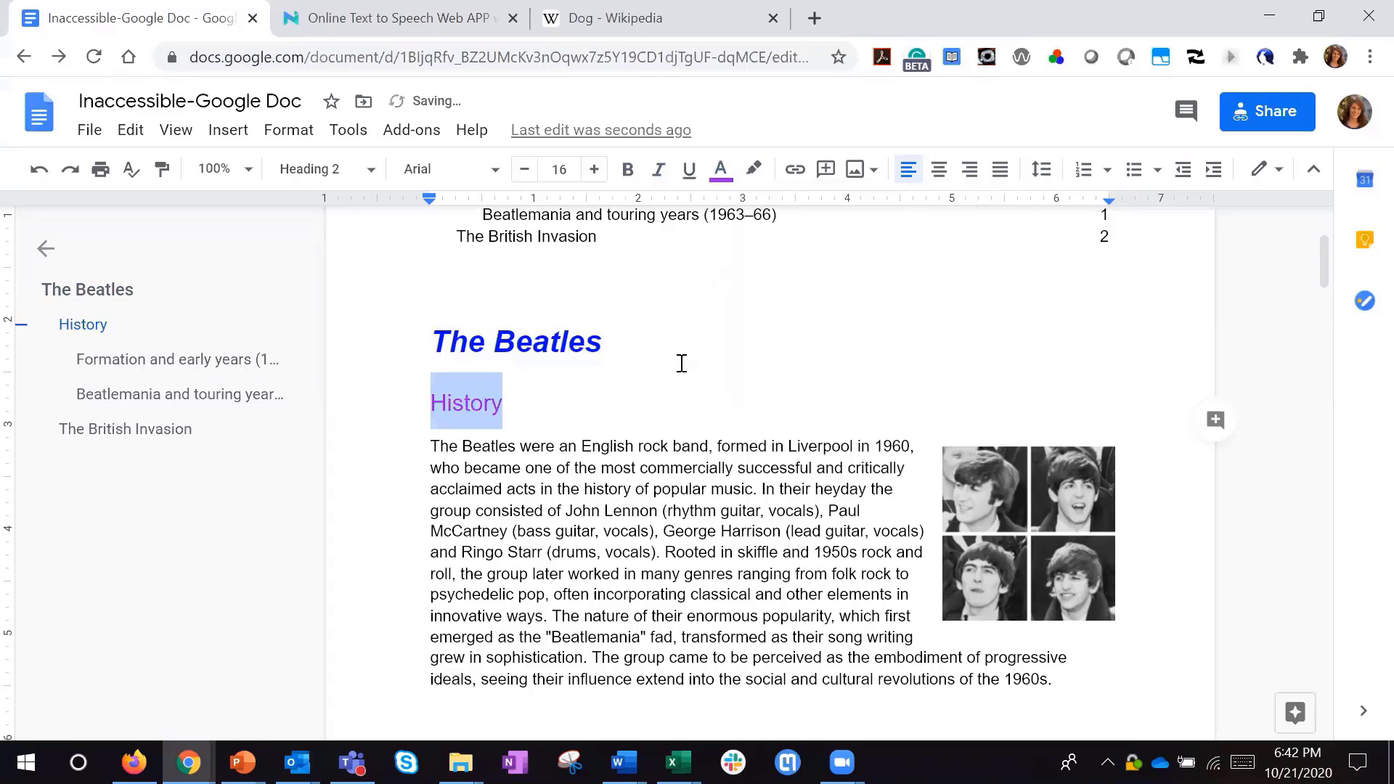
{"action": "left_click", "coordinate": [629, 170]}
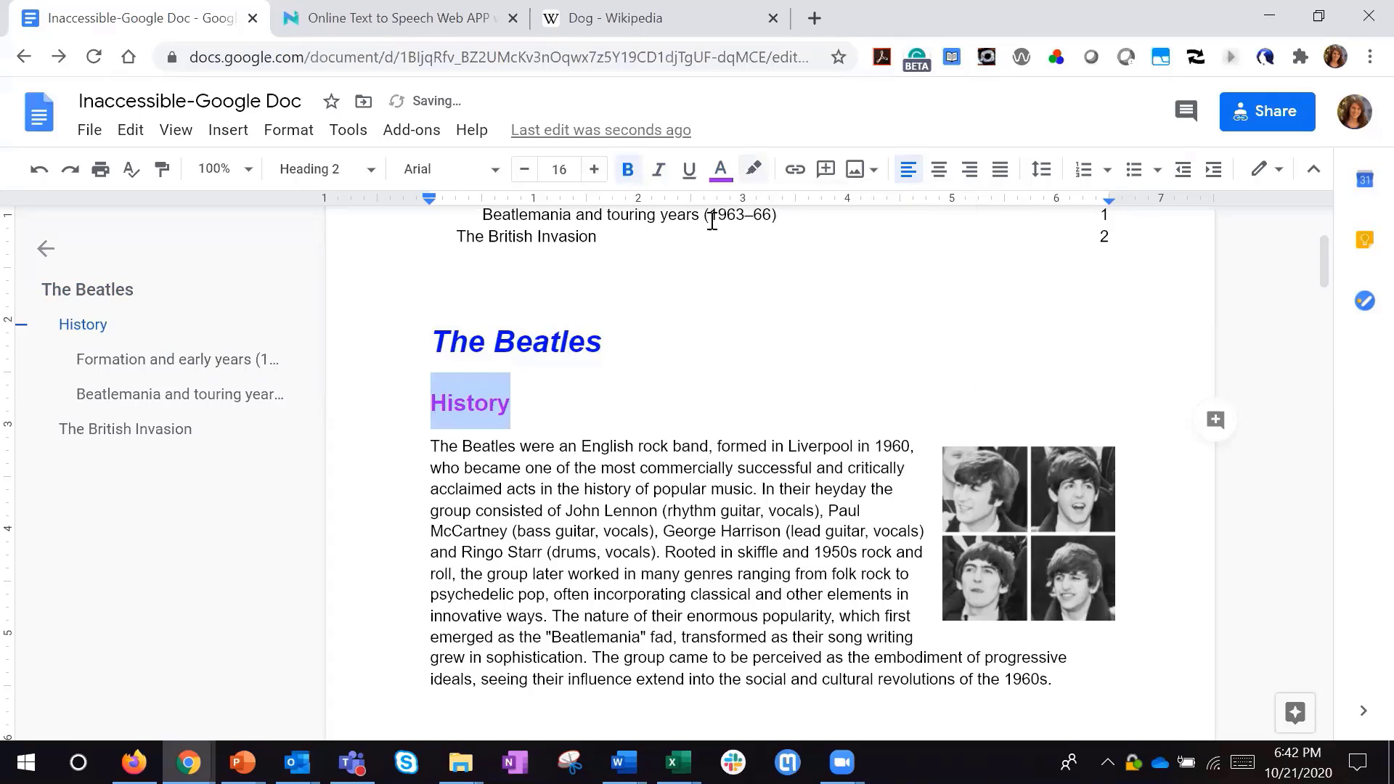
{"action": "left_click", "coordinate": [690, 170]}
{"action": "left_click", "coordinate": [681, 355]}
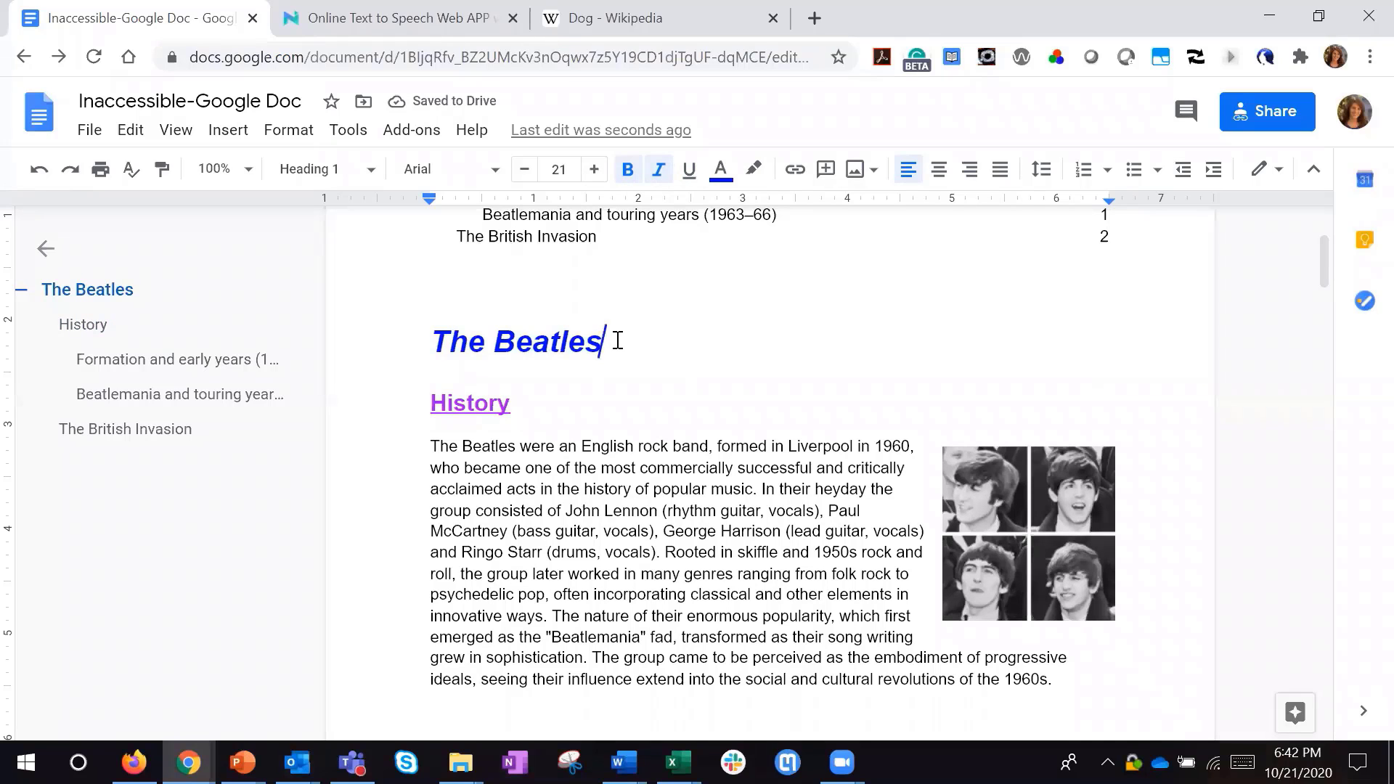
- Update the Heading 1 style to match the formatting of the heading "The Beatles"
{"action": "left_click_drag", "start_coordinate": [618, 341], "coordinate": [398, 346]}
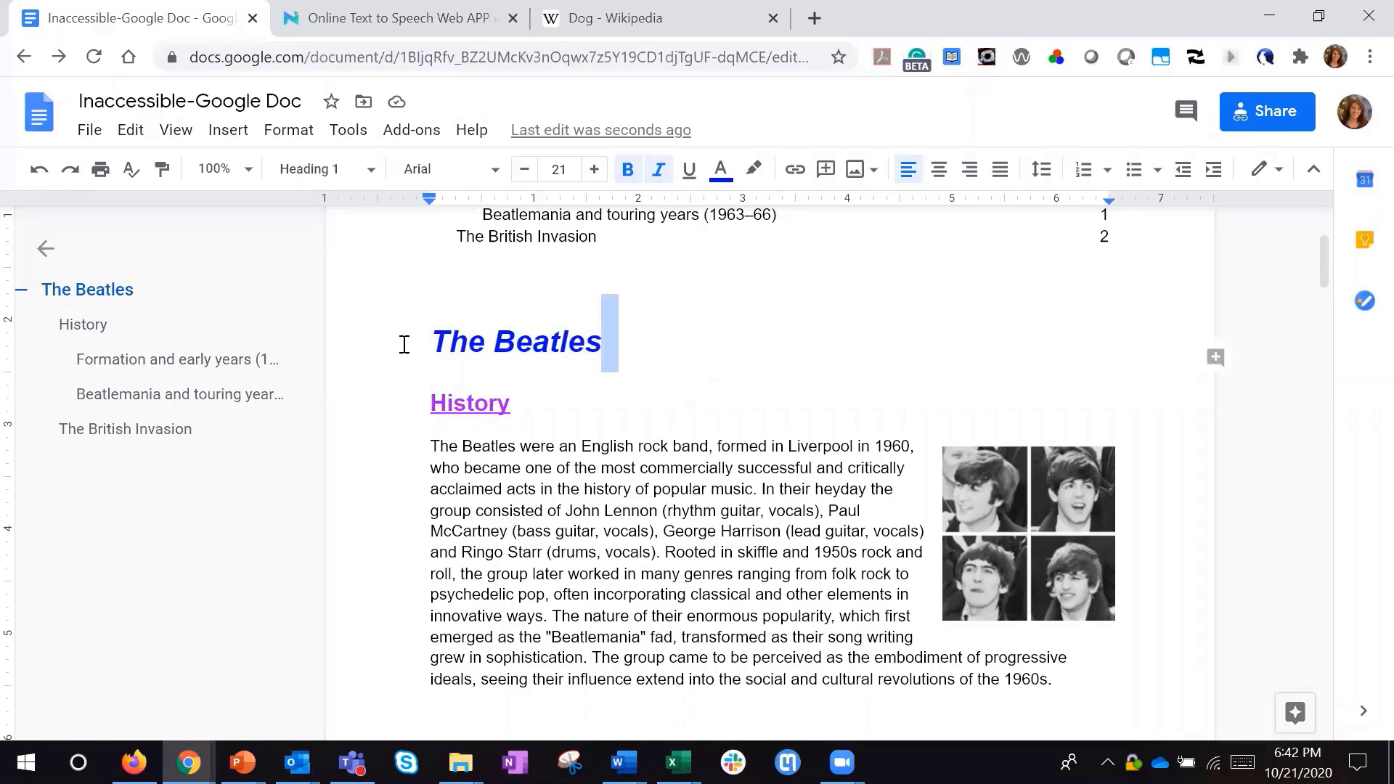
{"action": "left_click", "coordinate": [368, 181]}
{"action": "mouse_move", "coordinate": [486, 428]}
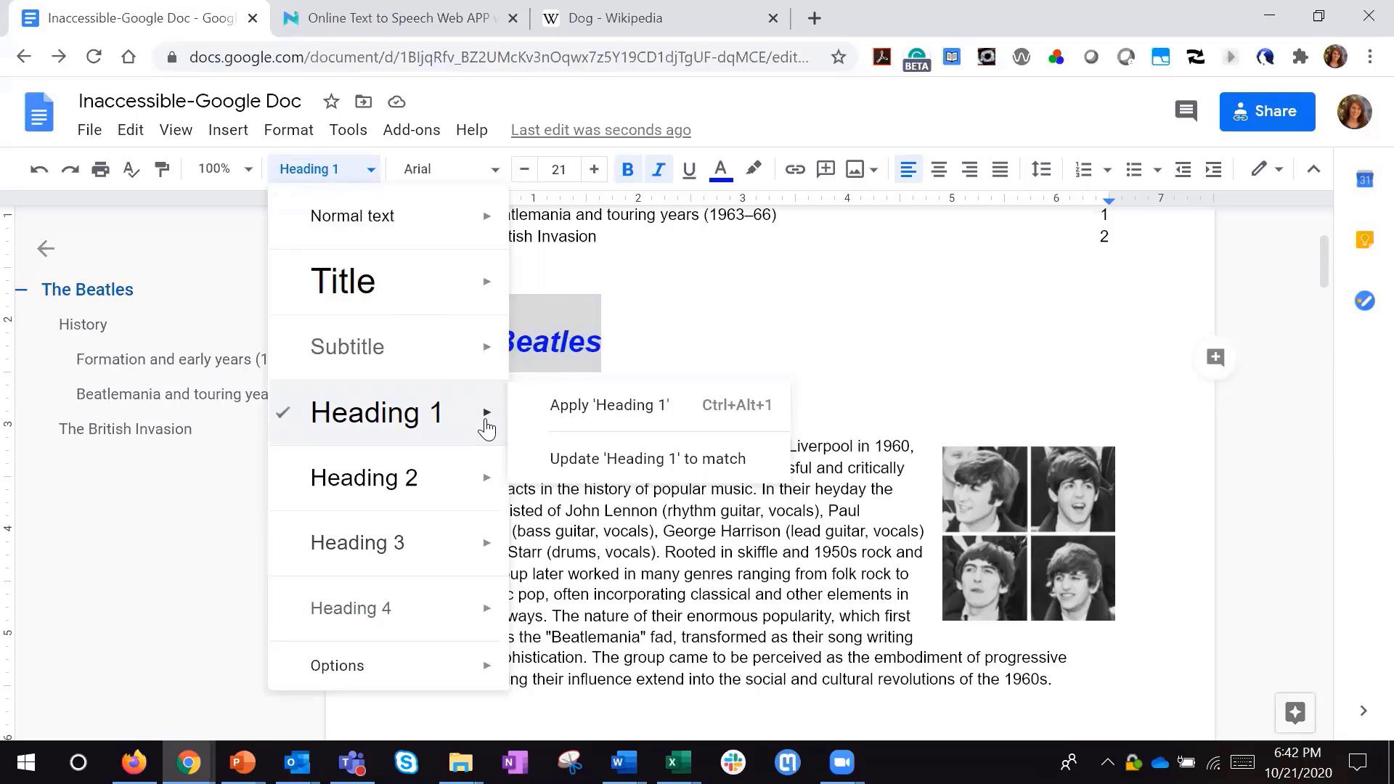
{"action": "left_click", "coordinate": [645, 465]}
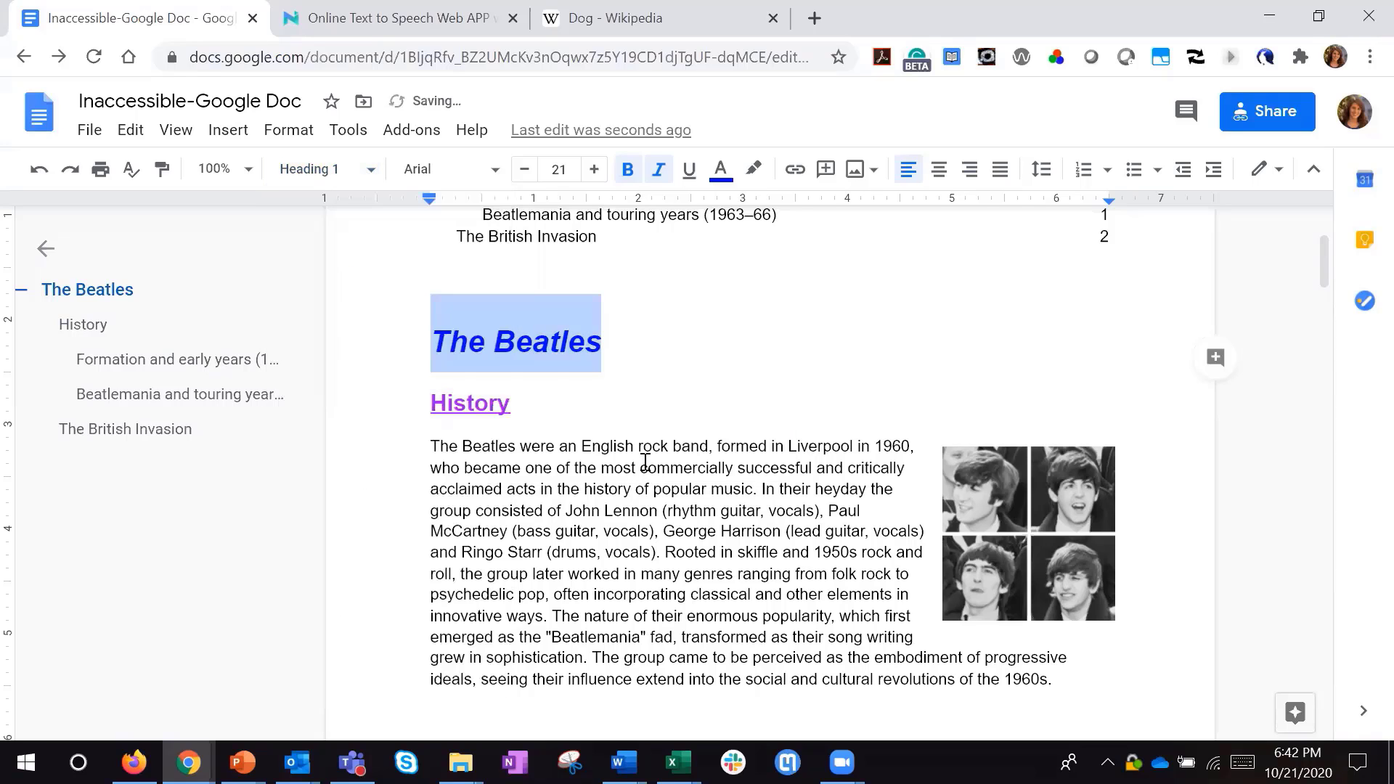
{"action": "left_click", "coordinate": [693, 359]}
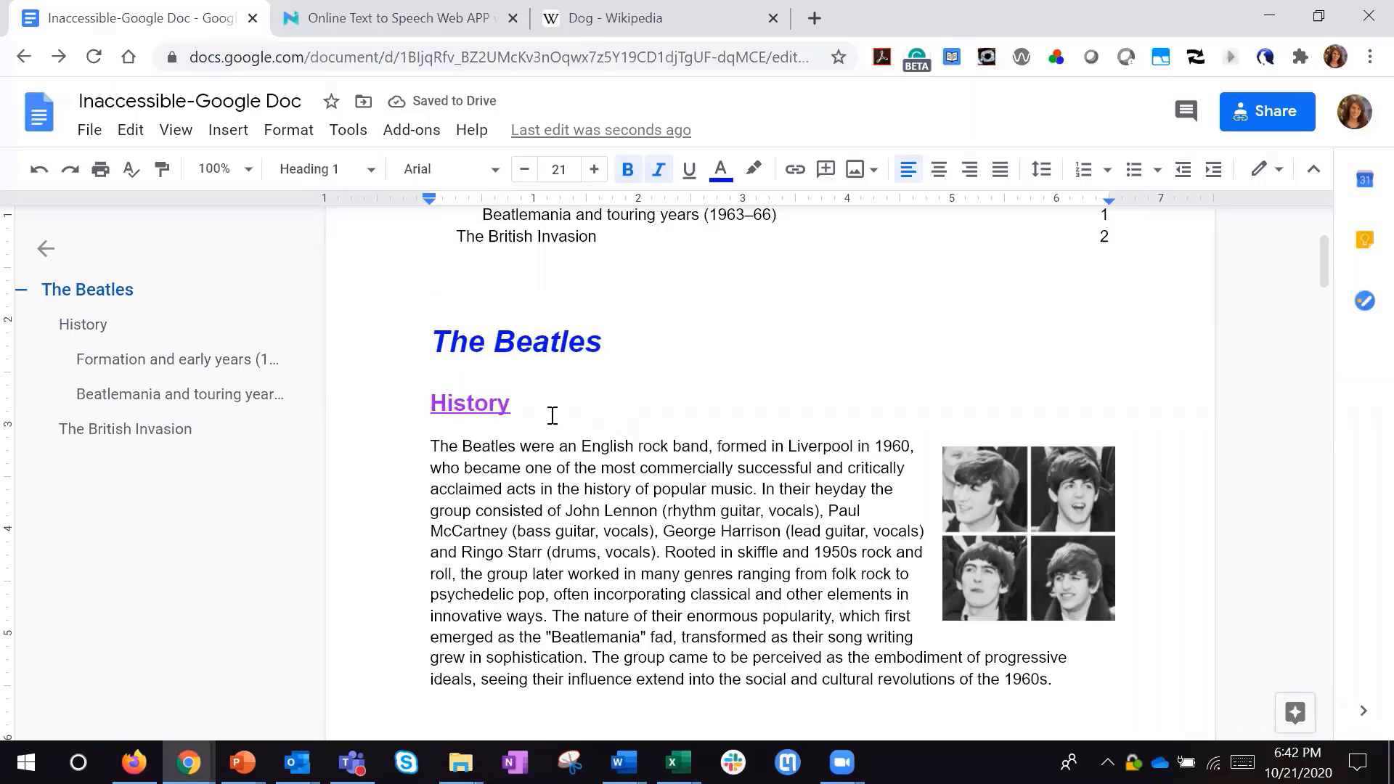
- Update the Heading 2 style to match the heading "History" and check it on the heading "The British Invasion"
{"action": "left_click", "coordinate": [488, 404]}
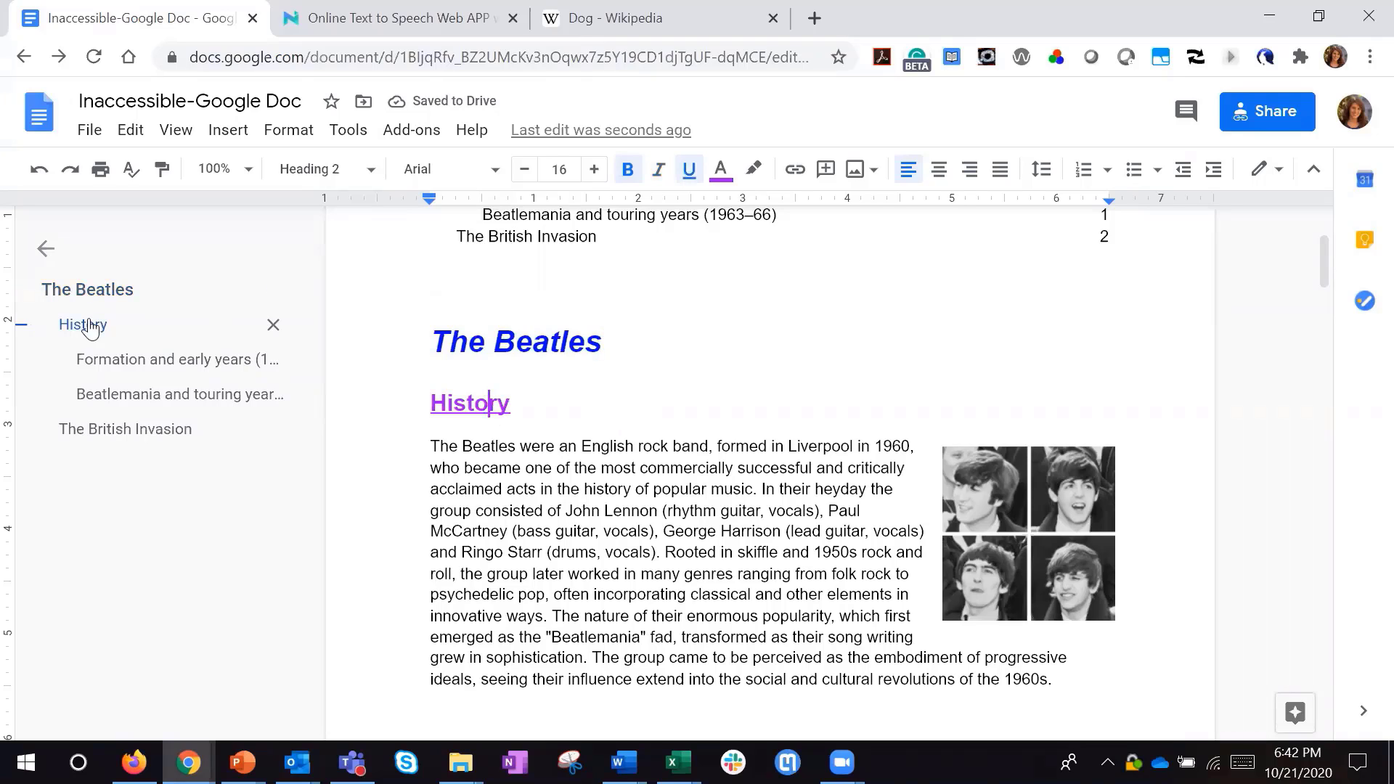
{"action": "left_click", "coordinate": [127, 433]}
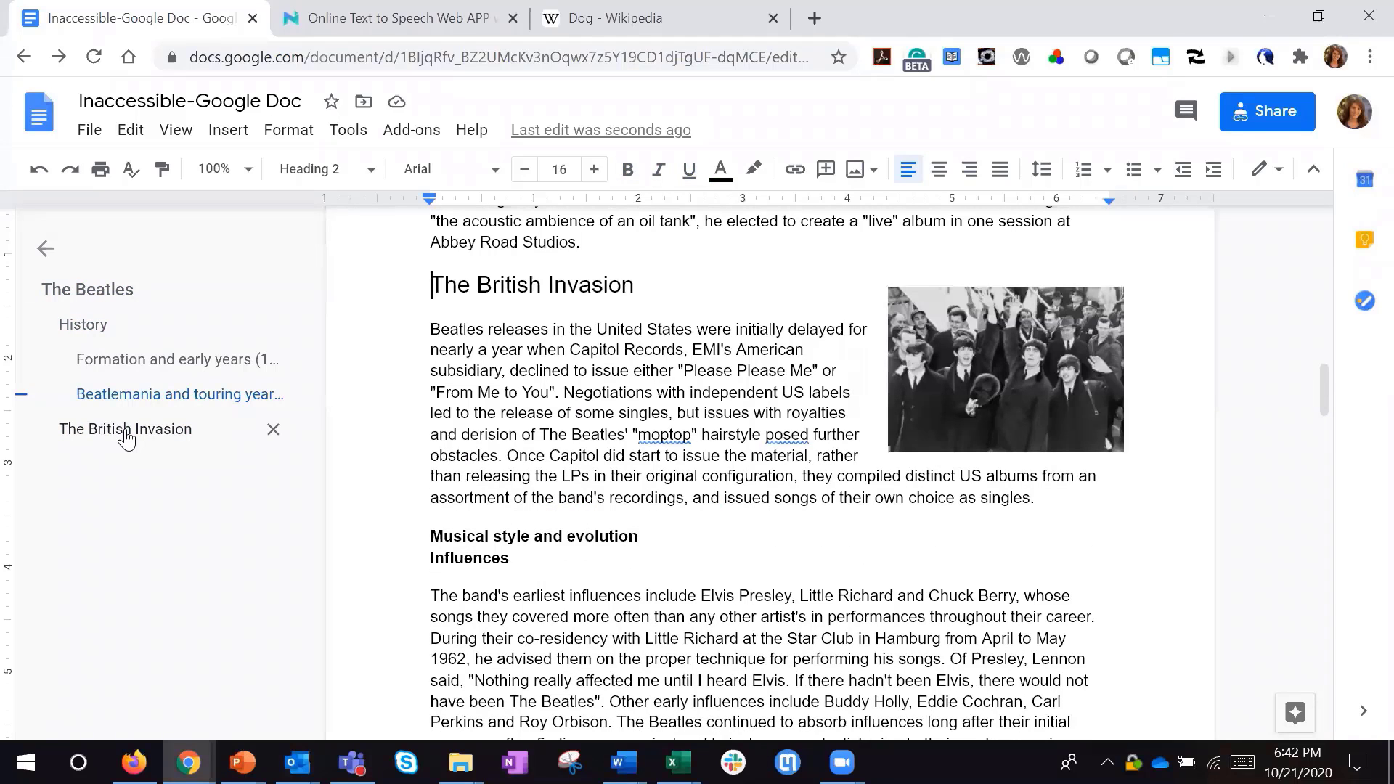
{"action": "left_click", "coordinate": [90, 327]}
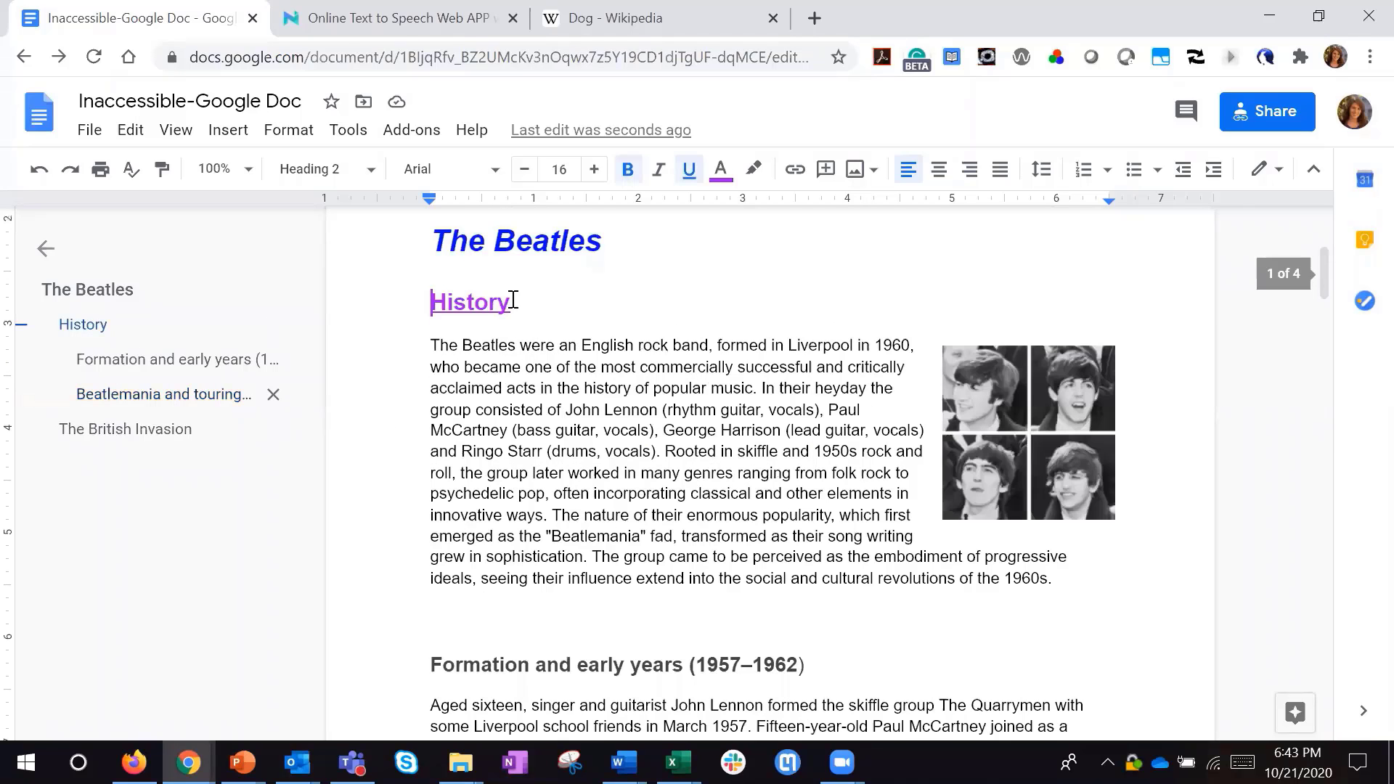
{"action": "left_click_drag", "start_coordinate": [513, 302], "coordinate": [414, 300]}
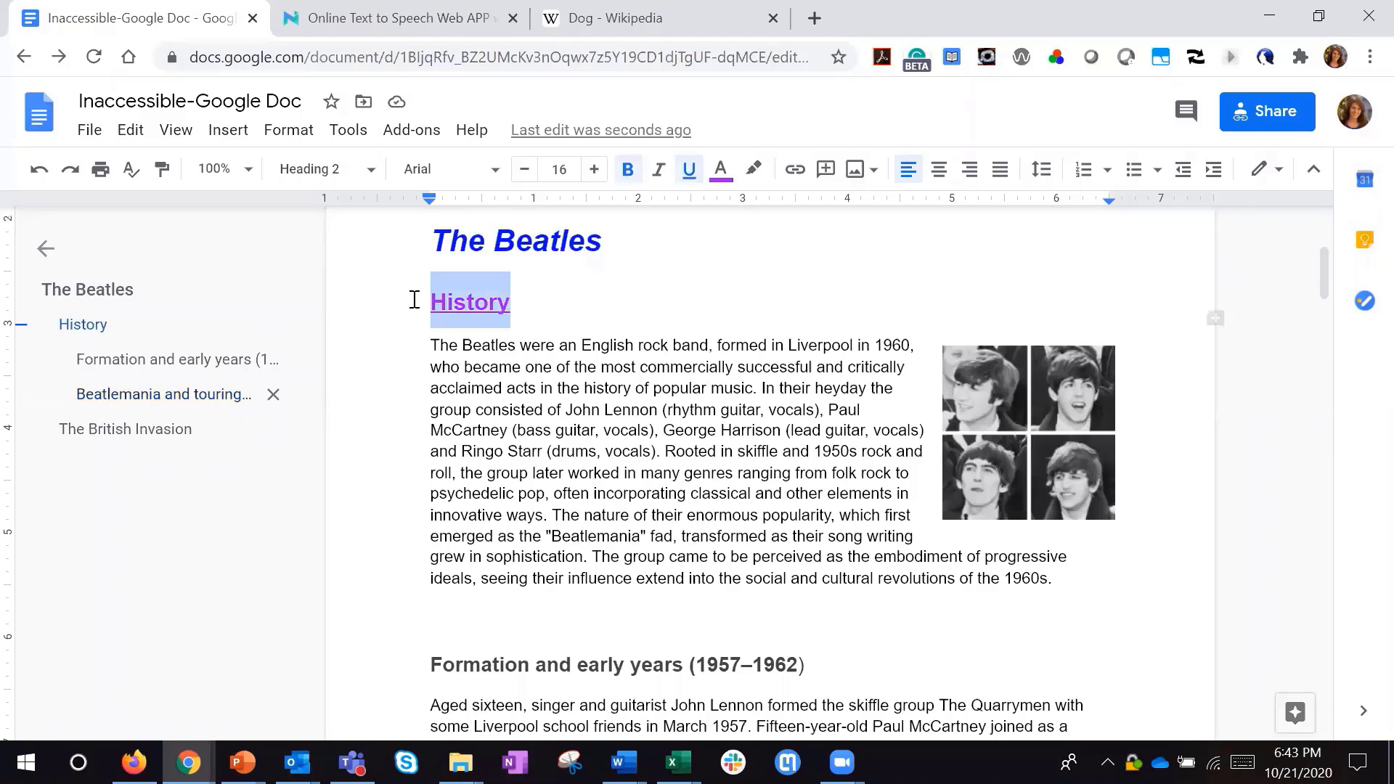
{"action": "left_click", "coordinate": [339, 182]}
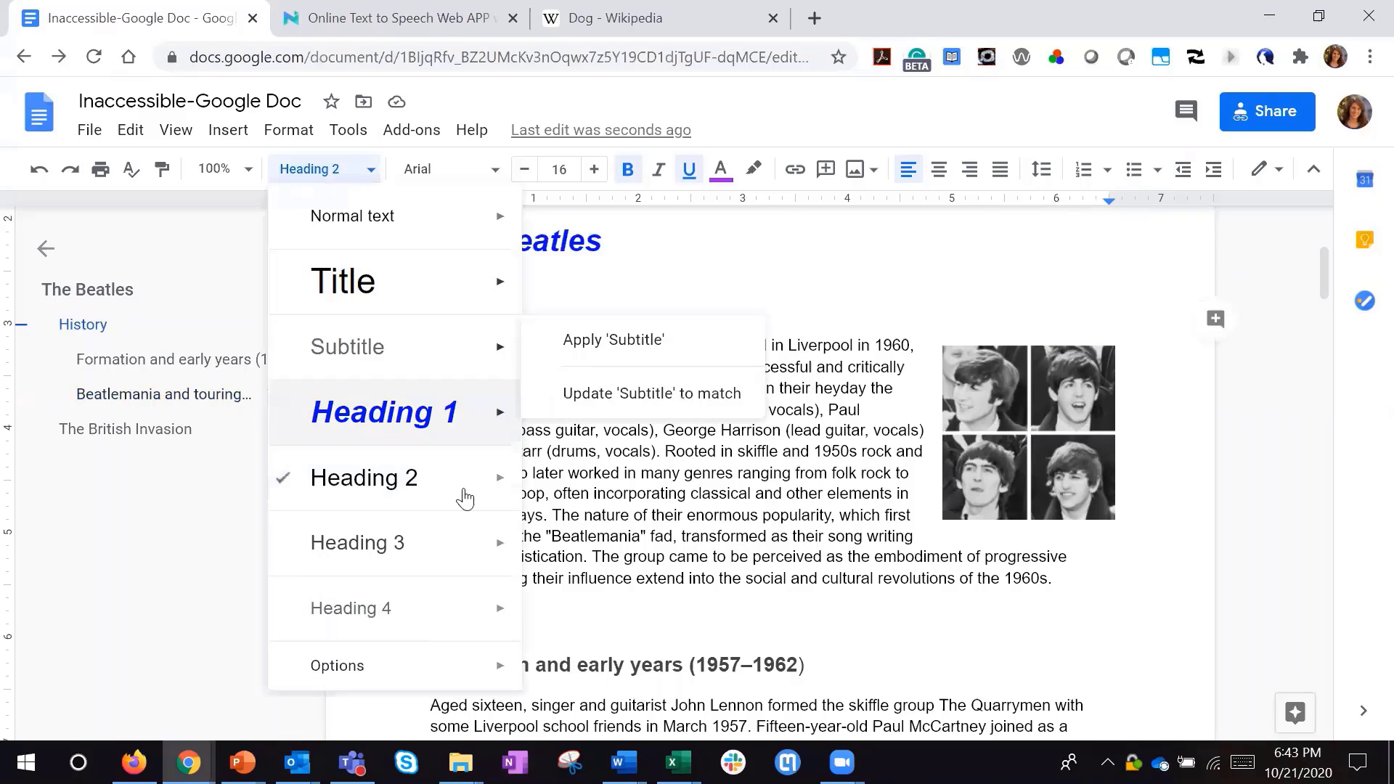
{"action": "mouse_move", "coordinate": [502, 481]}
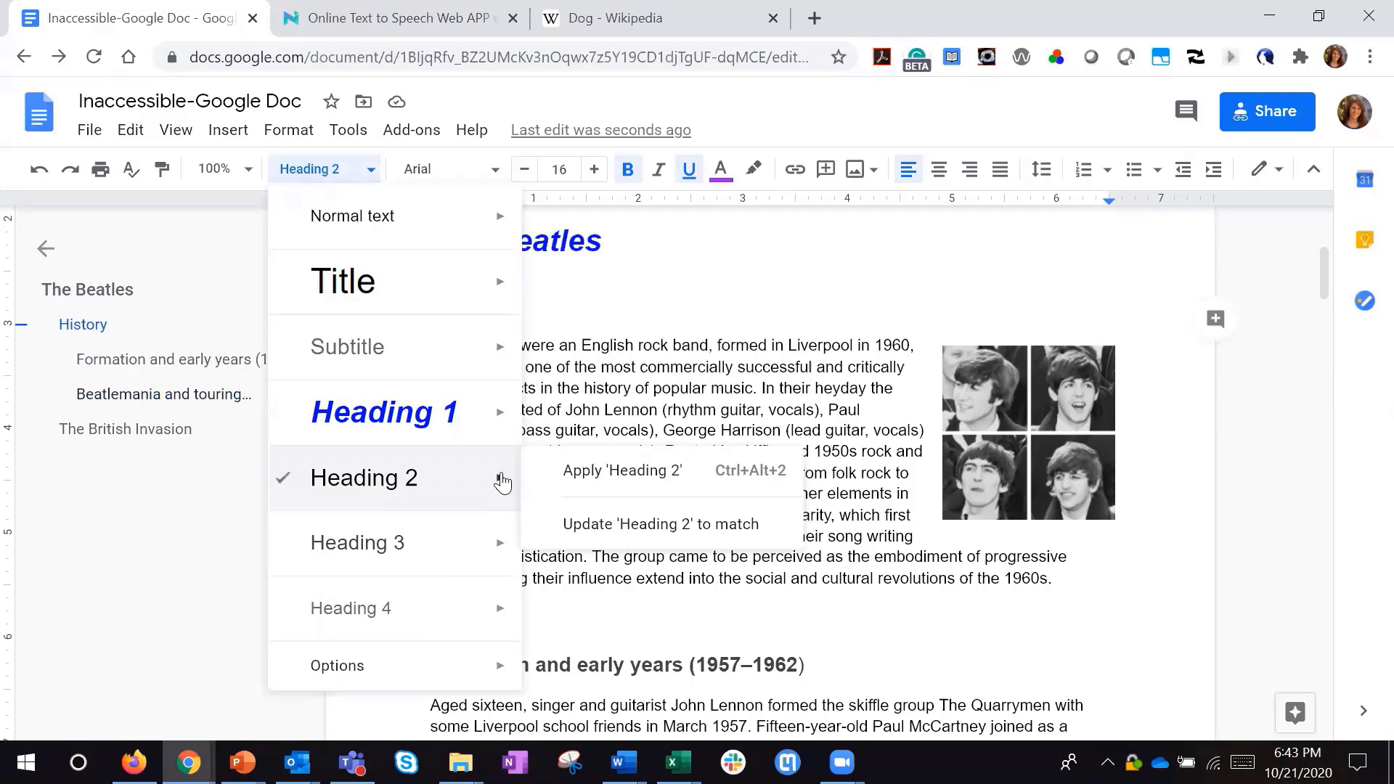
{"action": "left_click", "coordinate": [656, 524]}
{"action": "scroll", "coordinate": [656, 434], "scroll_direction": "down", "scroll_amount": 10}
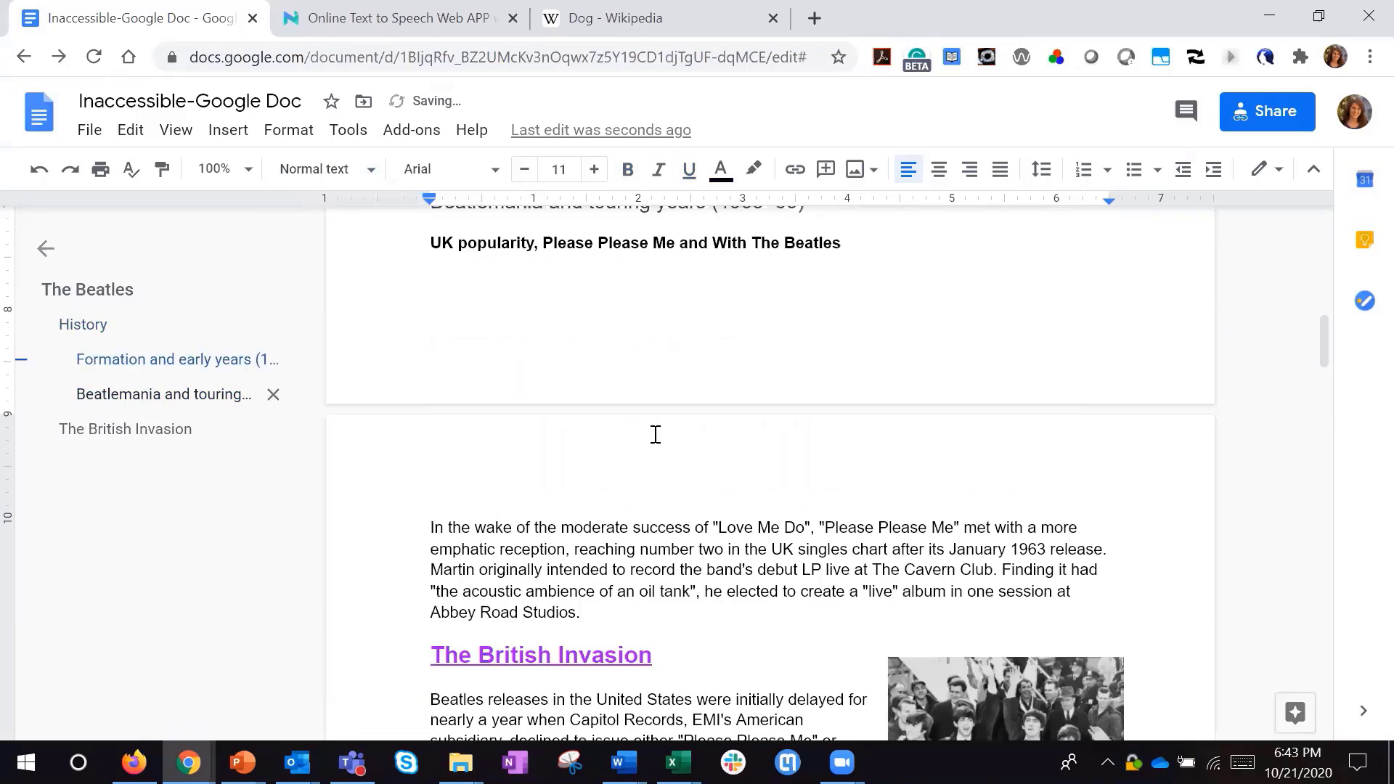
{"action": "scroll", "coordinate": [655, 434], "scroll_direction": "down", "scroll_amount": 4}
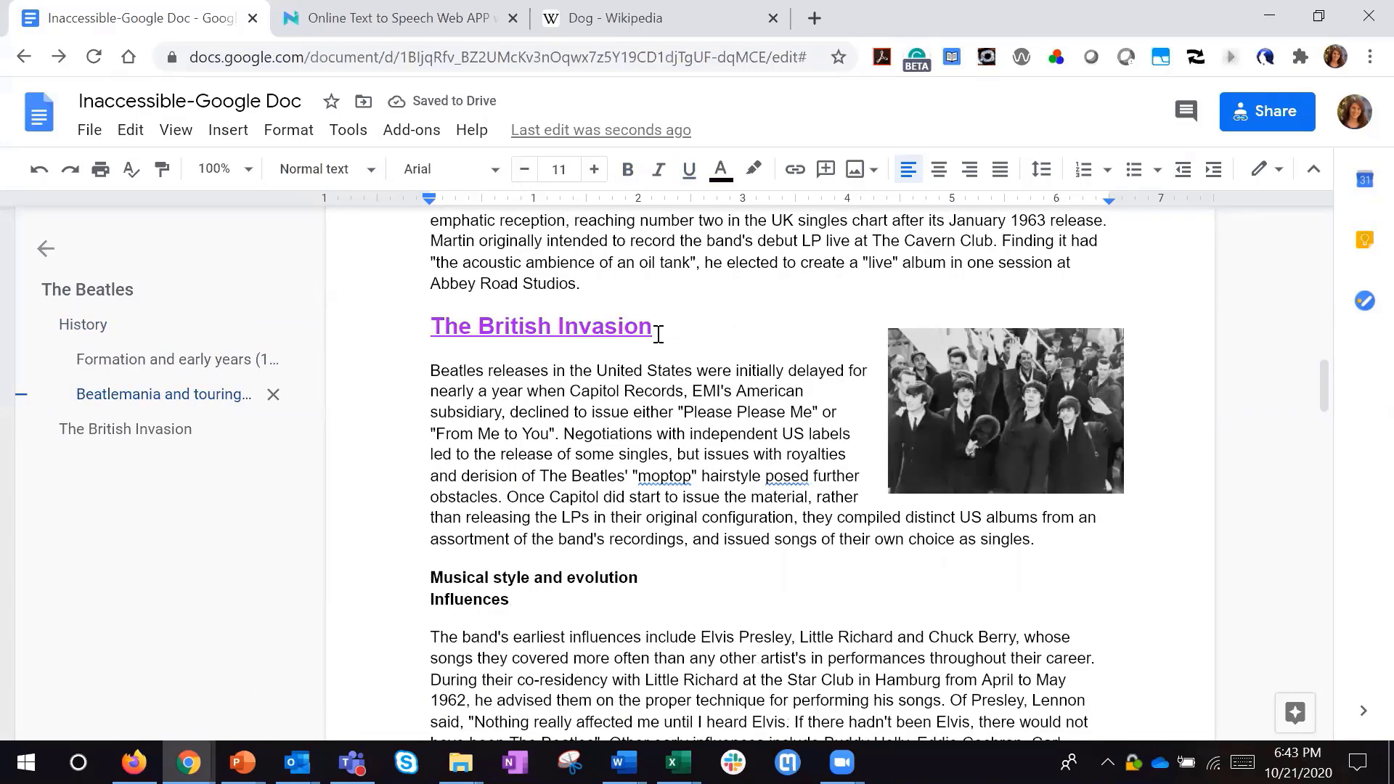